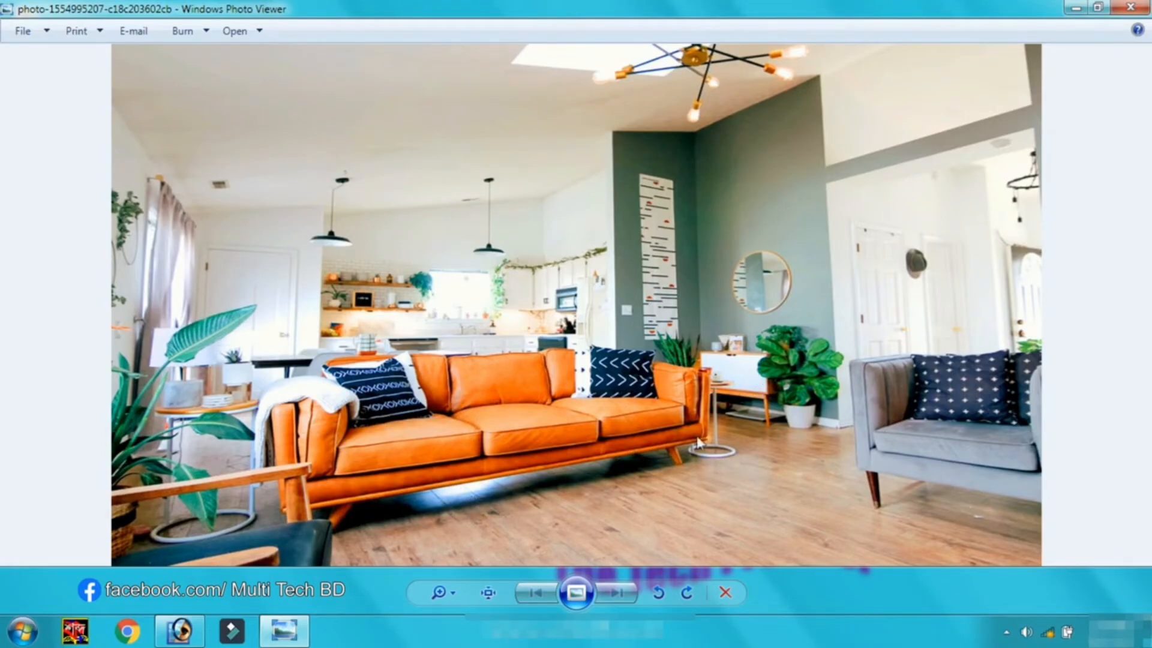
left_click(1132, 8)
left_click_drag(36, 389, 432, 438)
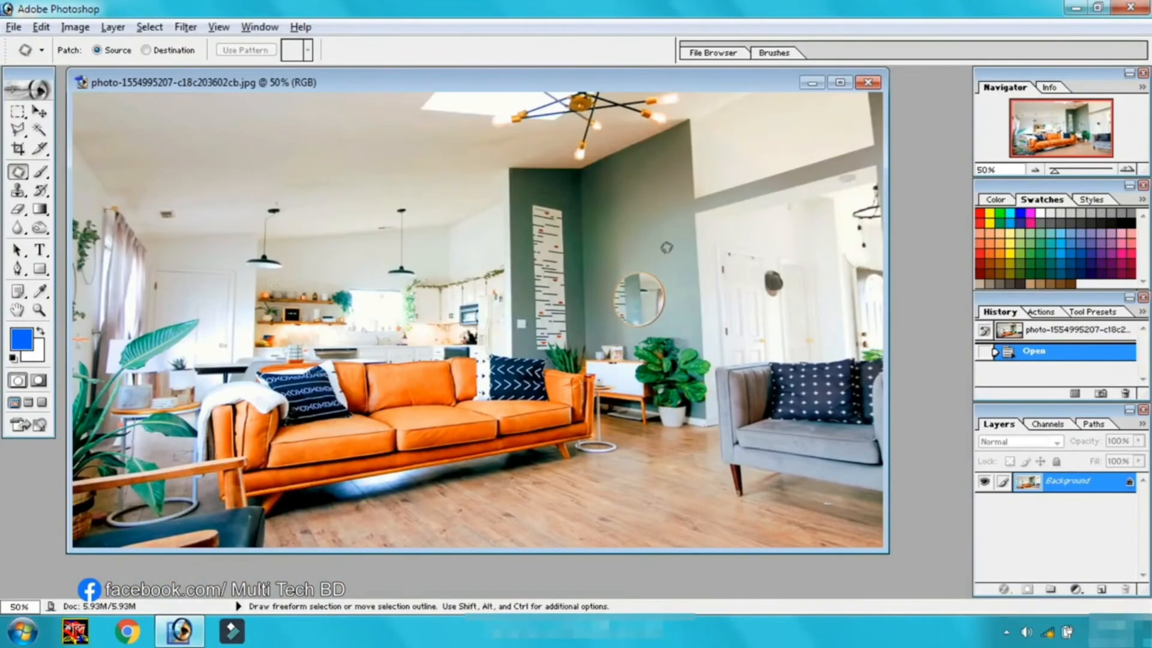
left_click(839, 82)
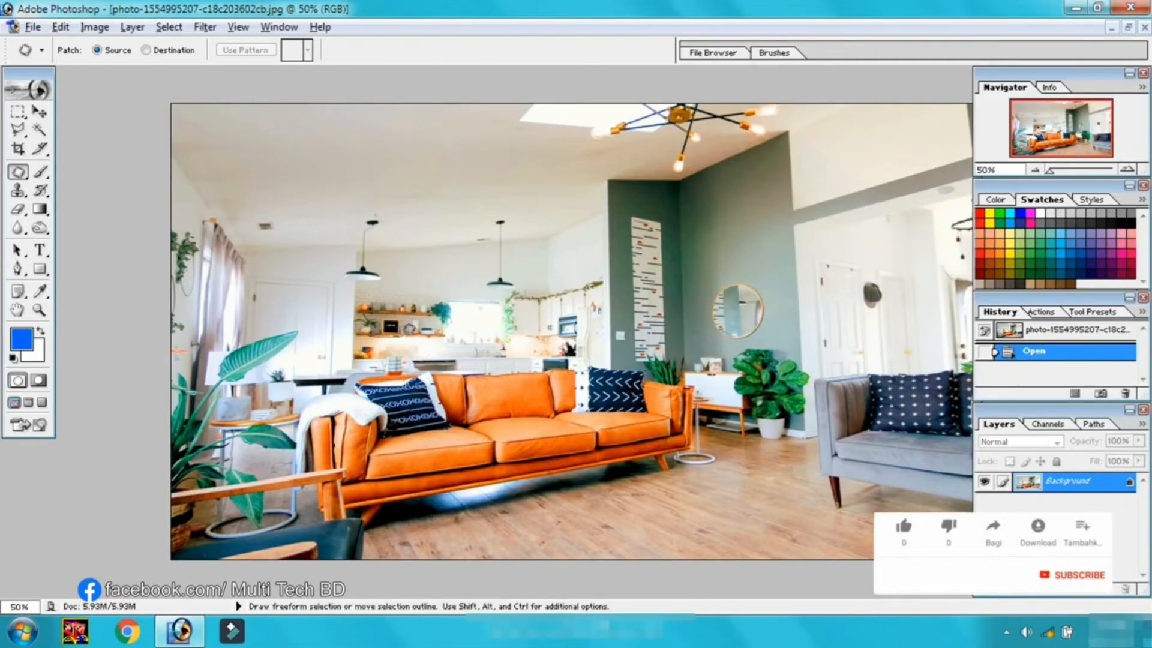
Outline the kitchen area behind the orange sofa with the Patch tool and feather the selection by 20 pixels
mouse_move(444, 321)
left_mouse_down()
mouse_move(448, 294)
mouse_move(501, 289)
mouse_move(513, 313)
mouse_move(585, 347)
mouse_move(433, 368)
mouse_move(379, 354)
left_mouse_up()
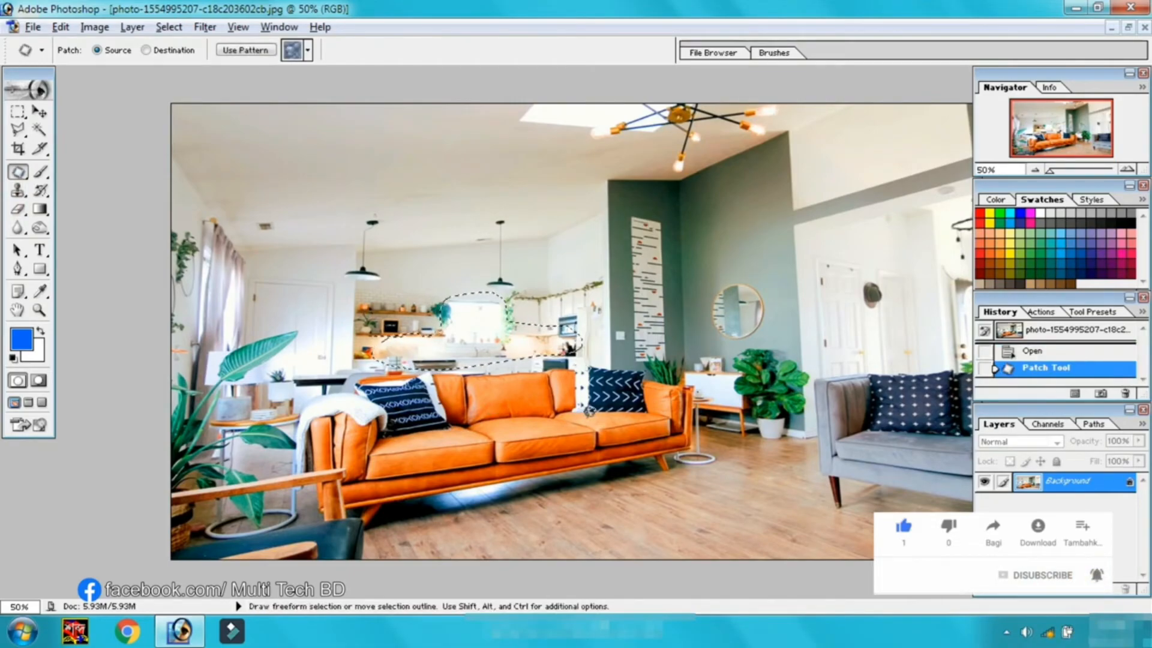
key("ctrl+alt+d")
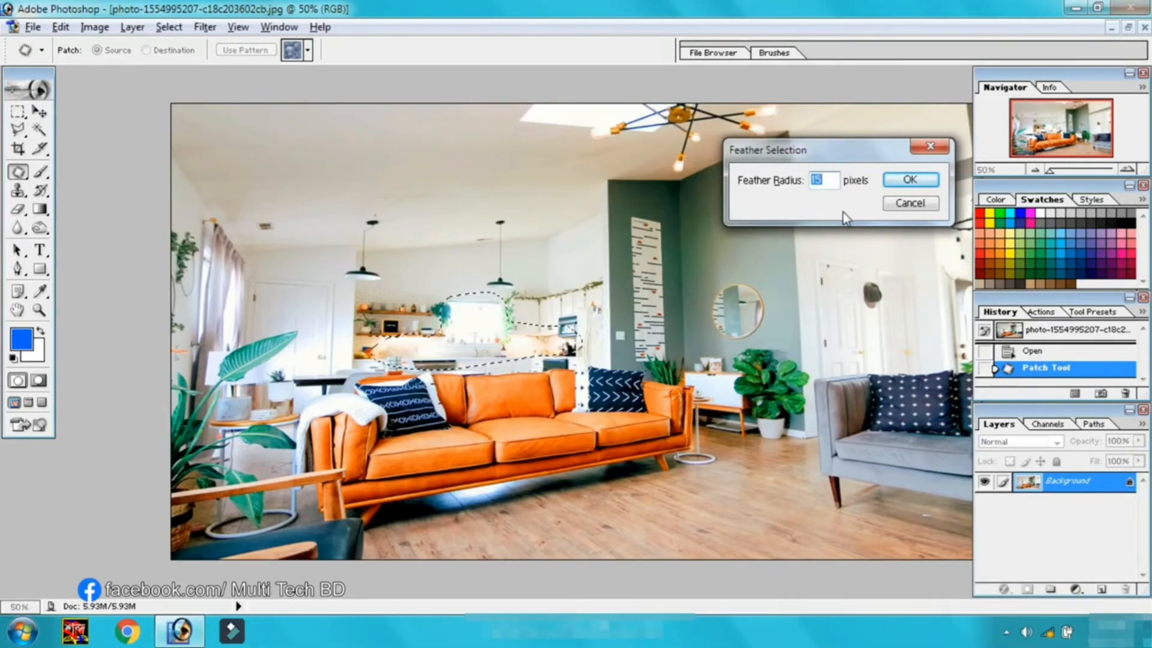
type("20")
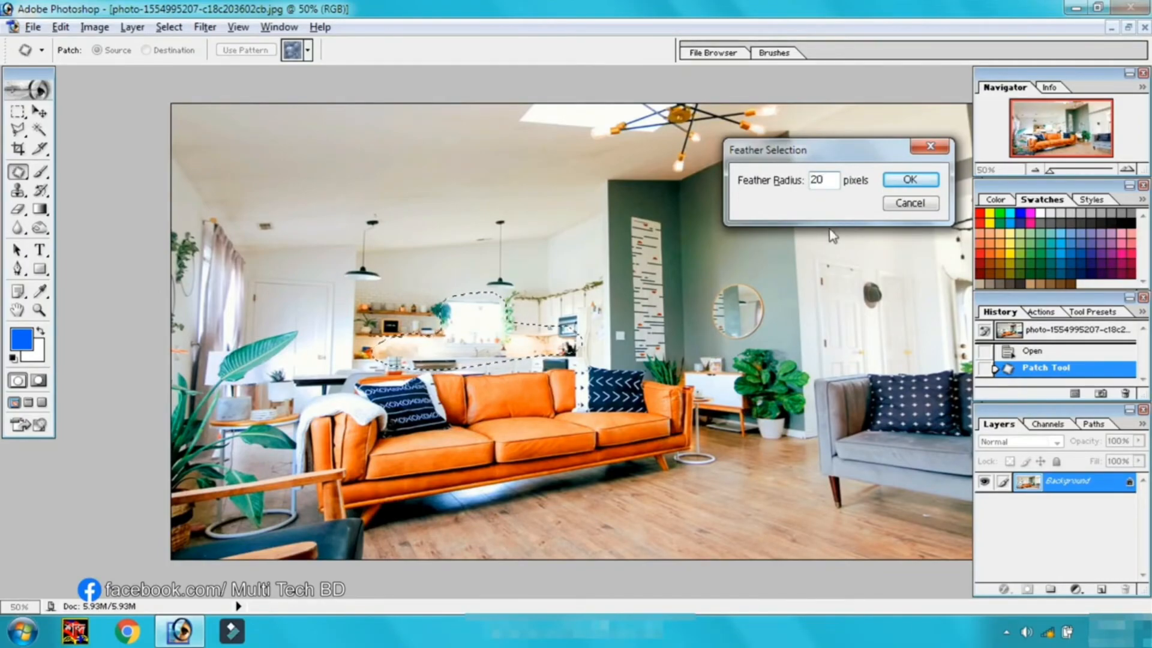
left_click(900, 183)
Darken the selected kitchen area with an RGB Curves point at input 136, output 71, and deselect it
key("ctrl+m")
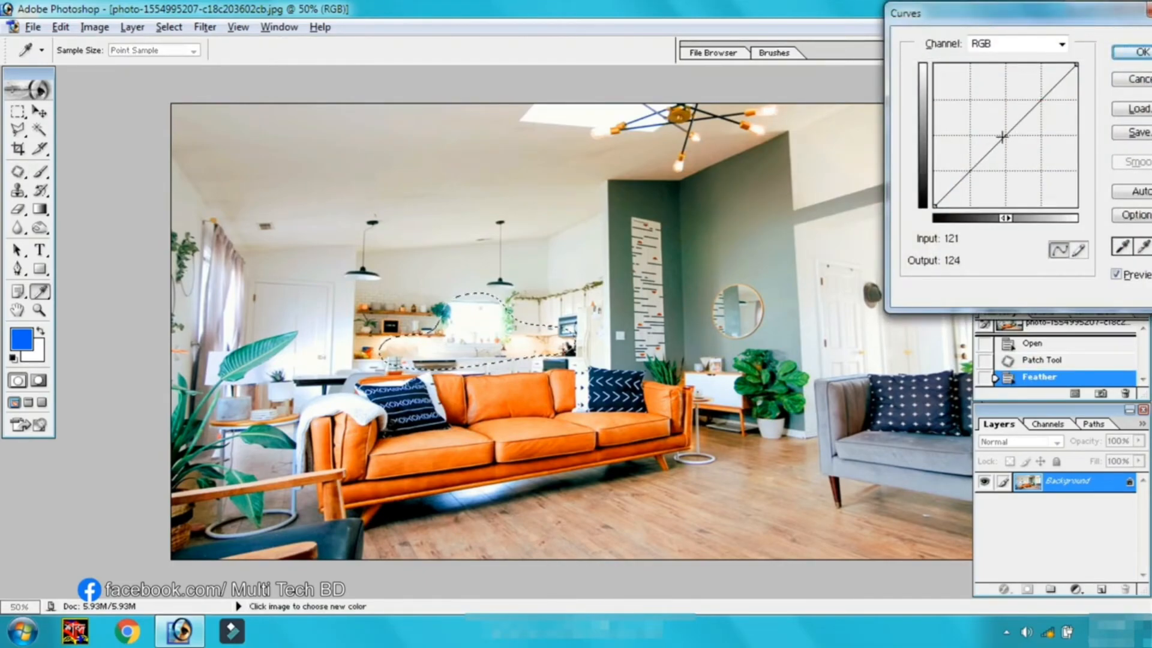
left_click_drag(1000, 133, 1010, 166)
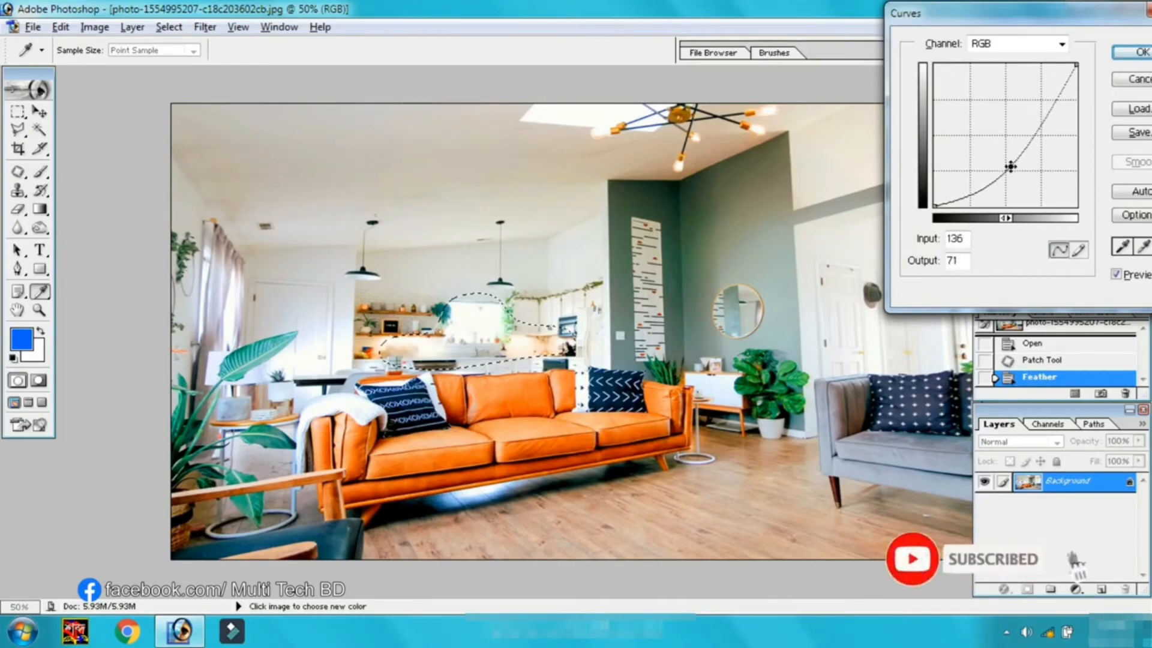
left_click(1135, 53)
key("ctrl+d")
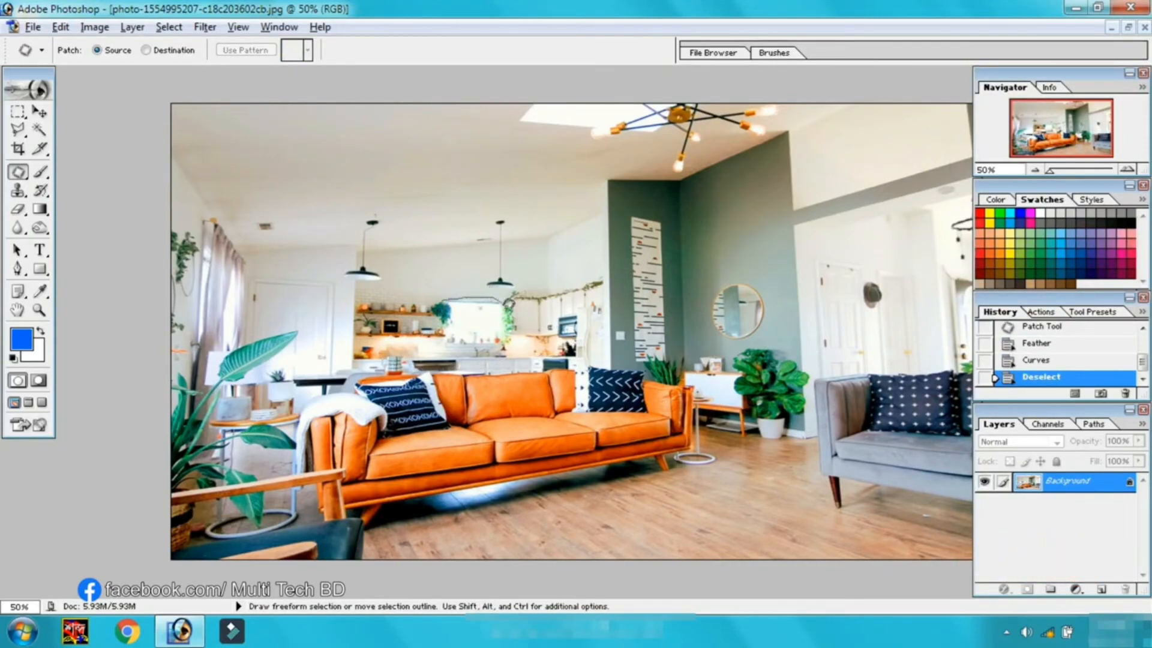
Outline the bright kitchen window with the Patch tool and feather the selection by 15 pixels
left_click_drag(446, 312, 446, 307)
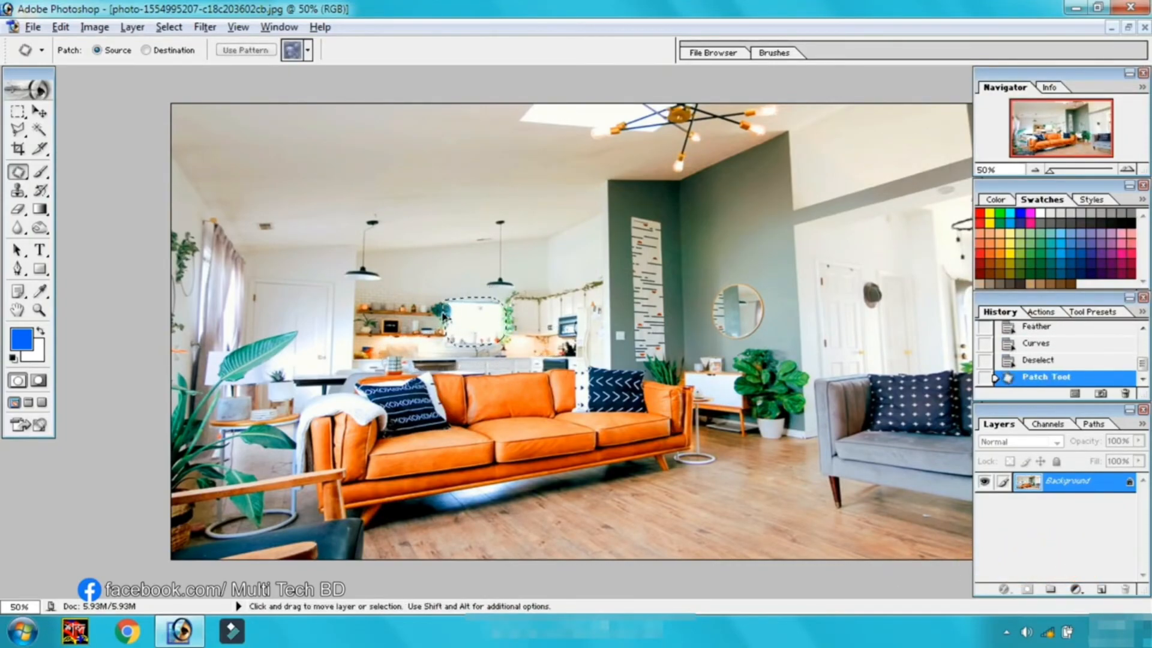
key("ctrl+alt+d")
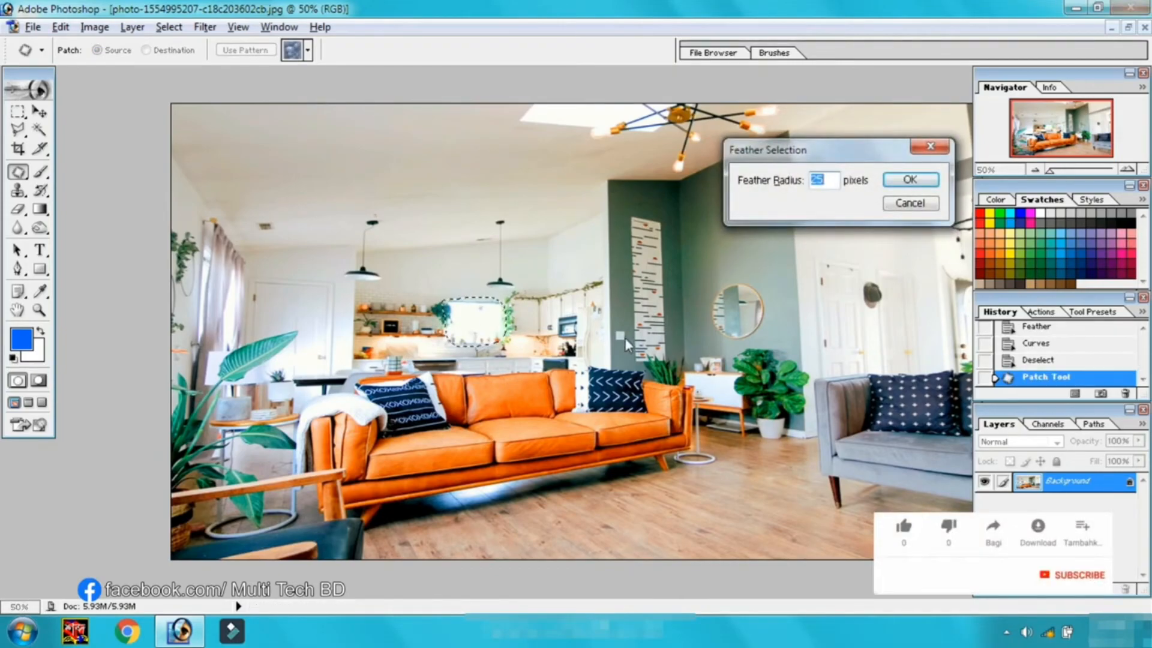
type("15")
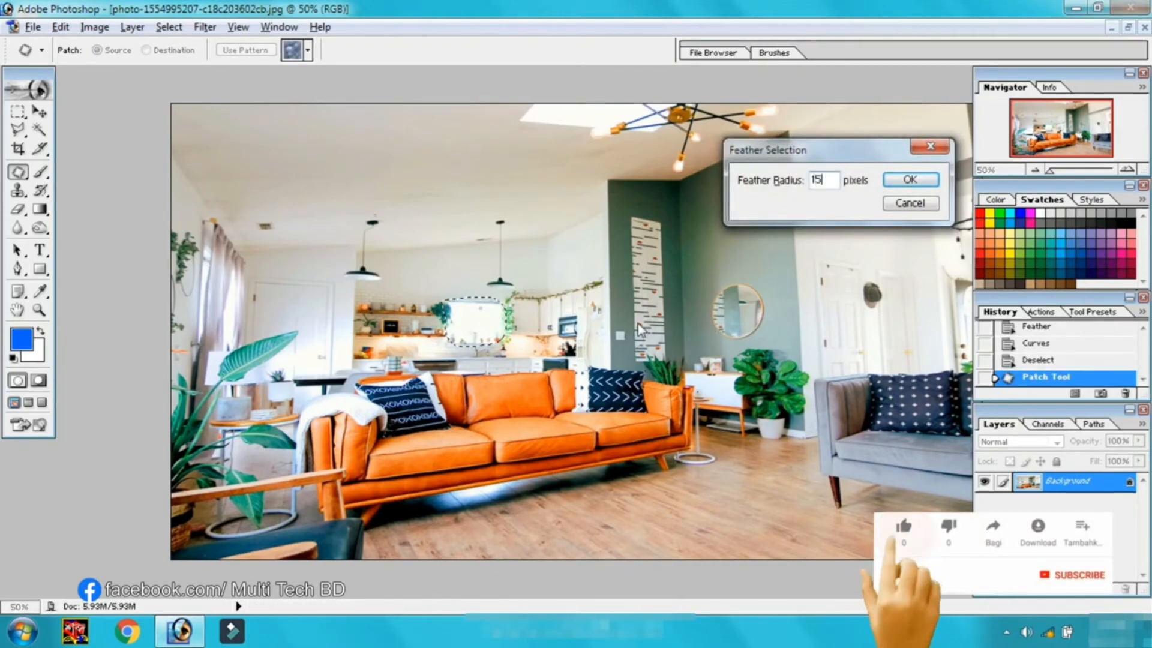
key("Return")
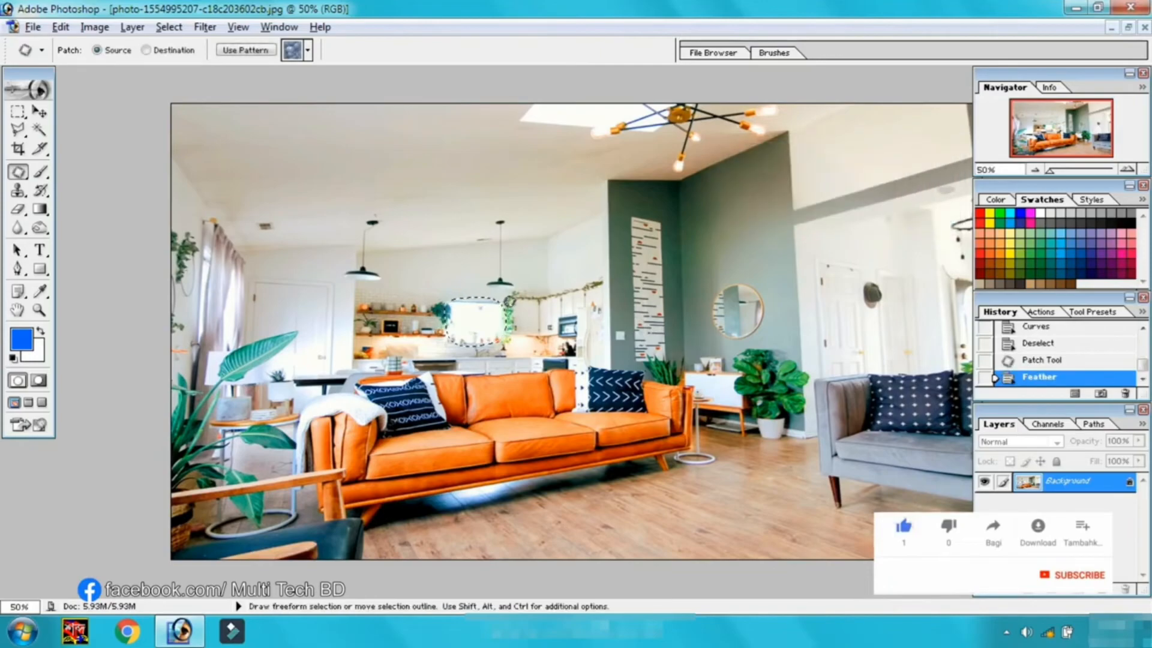
Darken the selected kitchen window by lowering the midpoint of the RGB curve, and deselect it
key("ctrl+m")
left_click_drag(1005, 135, 1006, 156)
key("Return")
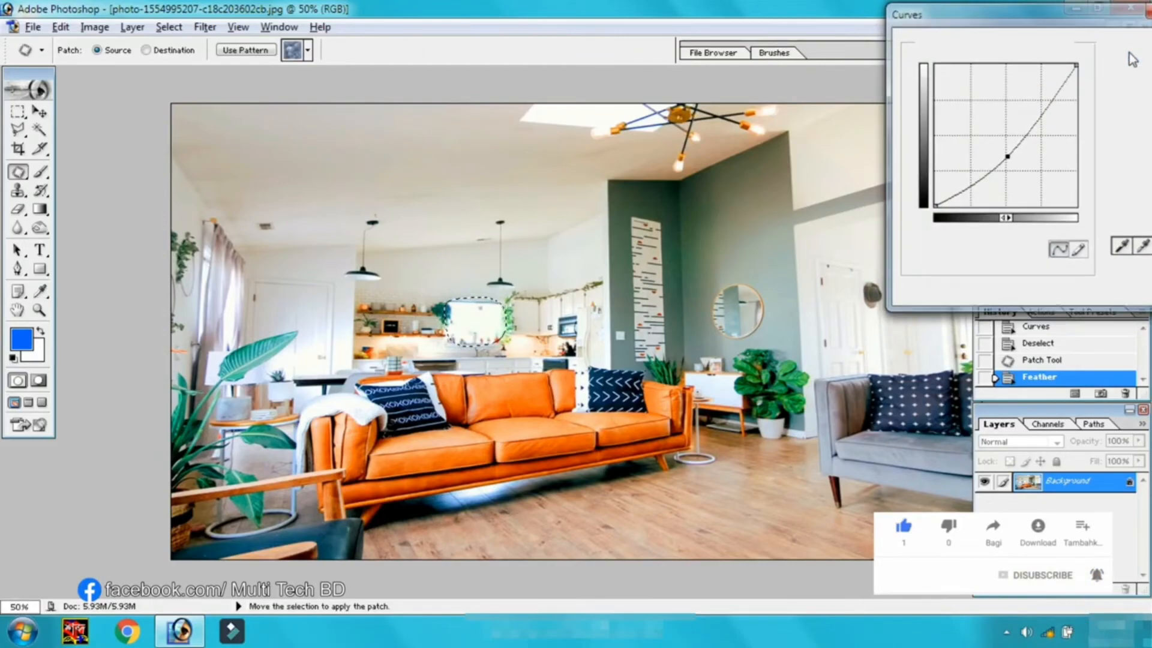
key("ctrl+d")
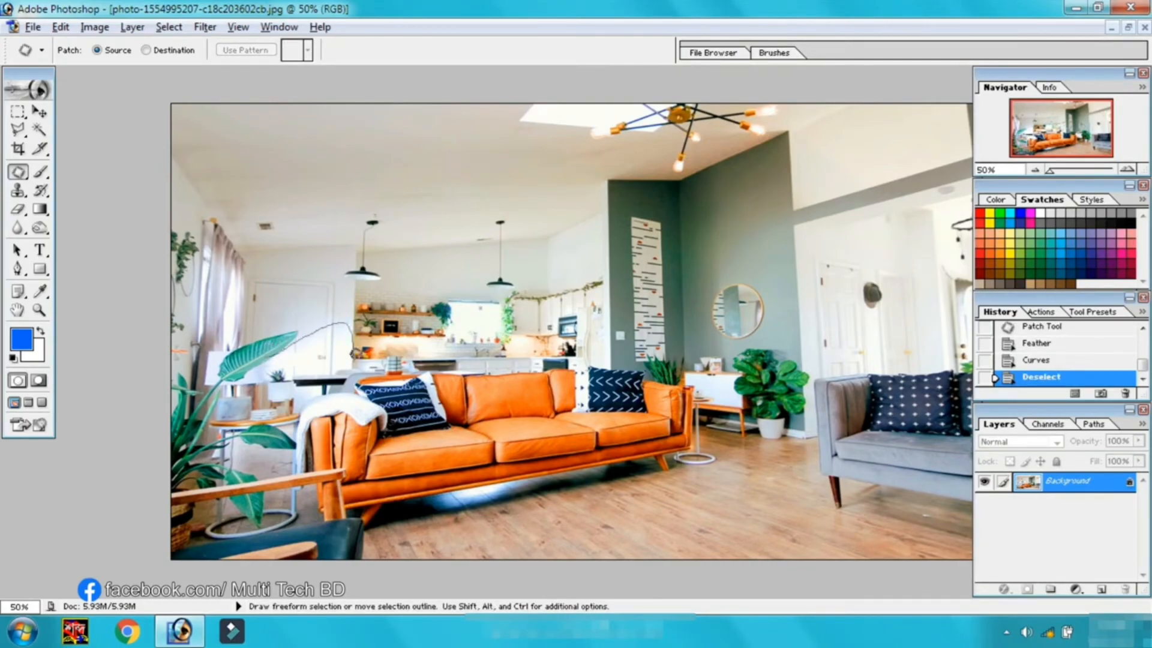
Outline the lower part of the white door beside the large plant leaf and feather the selection by 20 pixels
left_click_drag(269, 369, 268, 370)
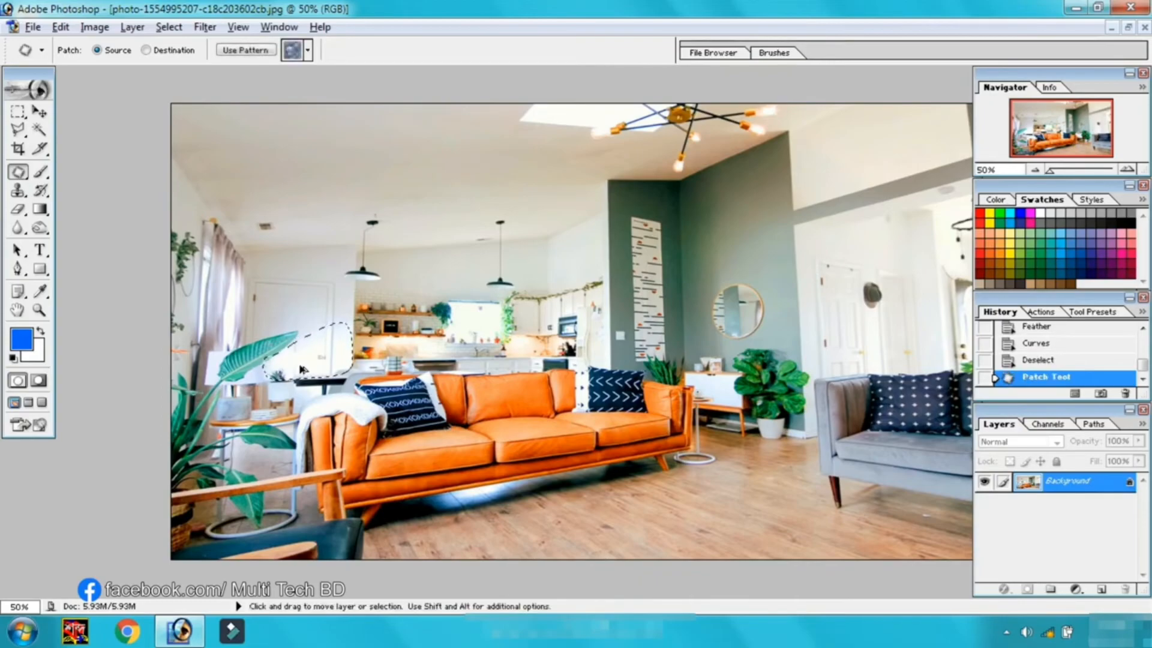
key("ctrl+alt+d")
type("20")
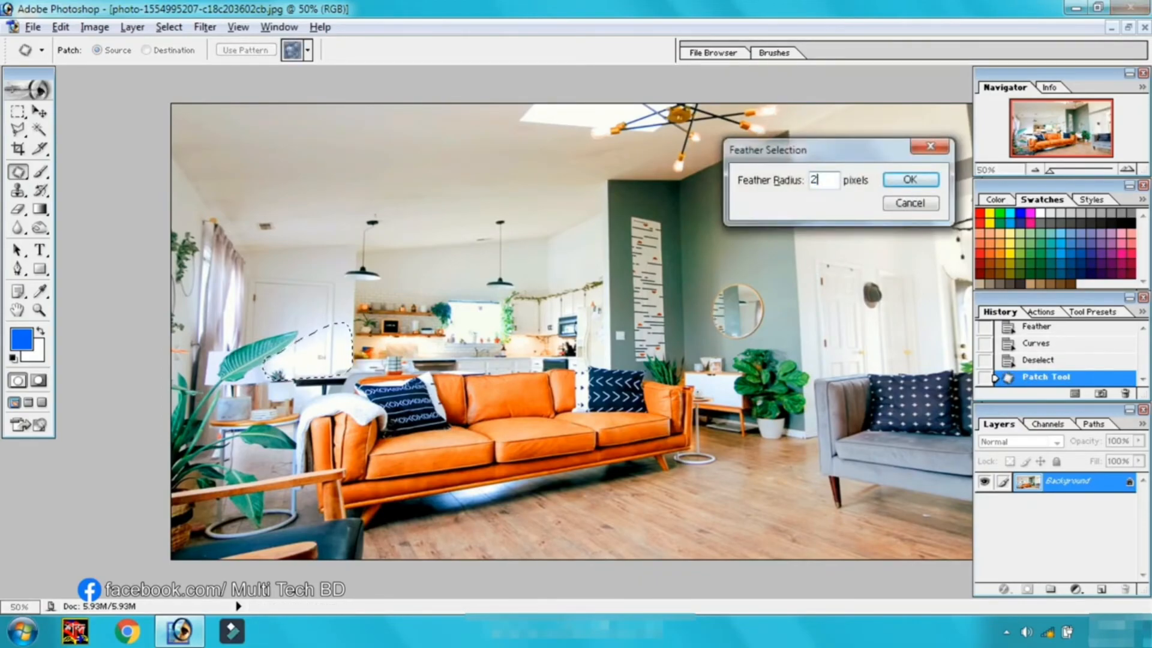
key("Return")
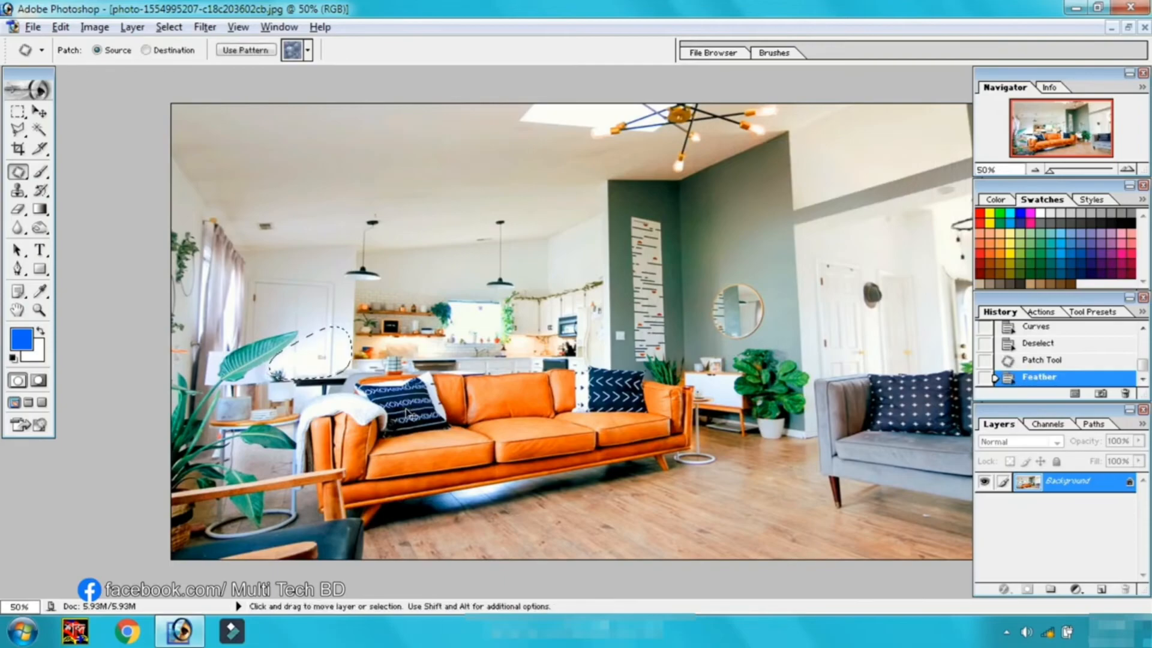
Darken the selected lower door area with an RGB Curves point at input 157, output 71, and deselect it
key("ctrl+m")
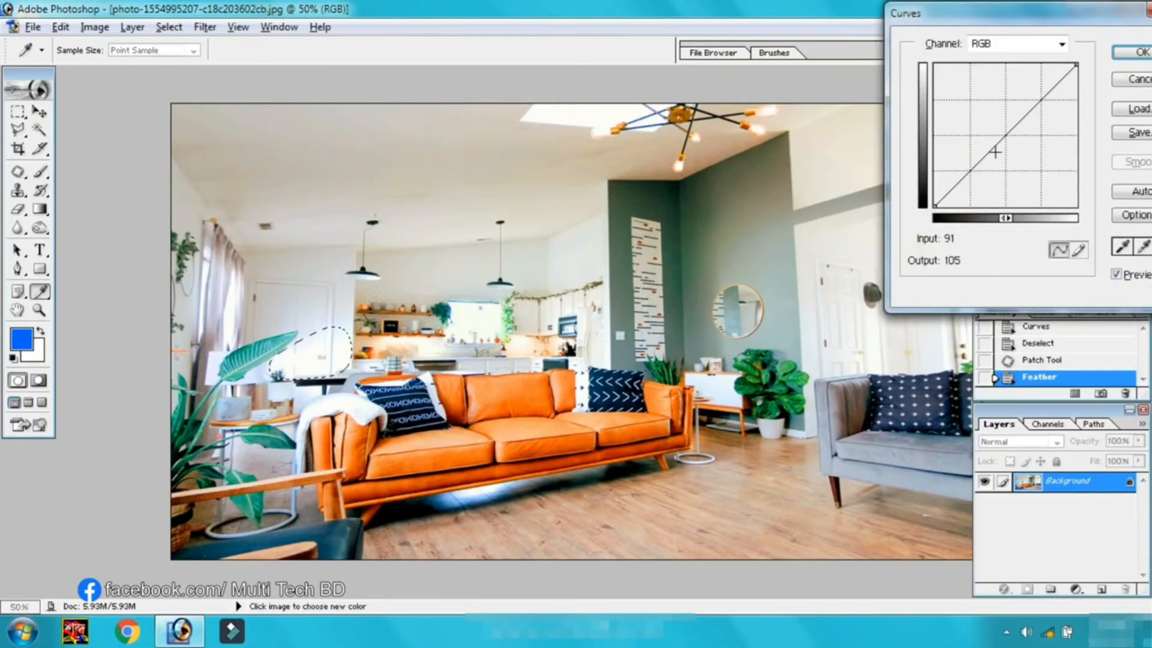
left_click_drag(1000, 141, 1022, 167)
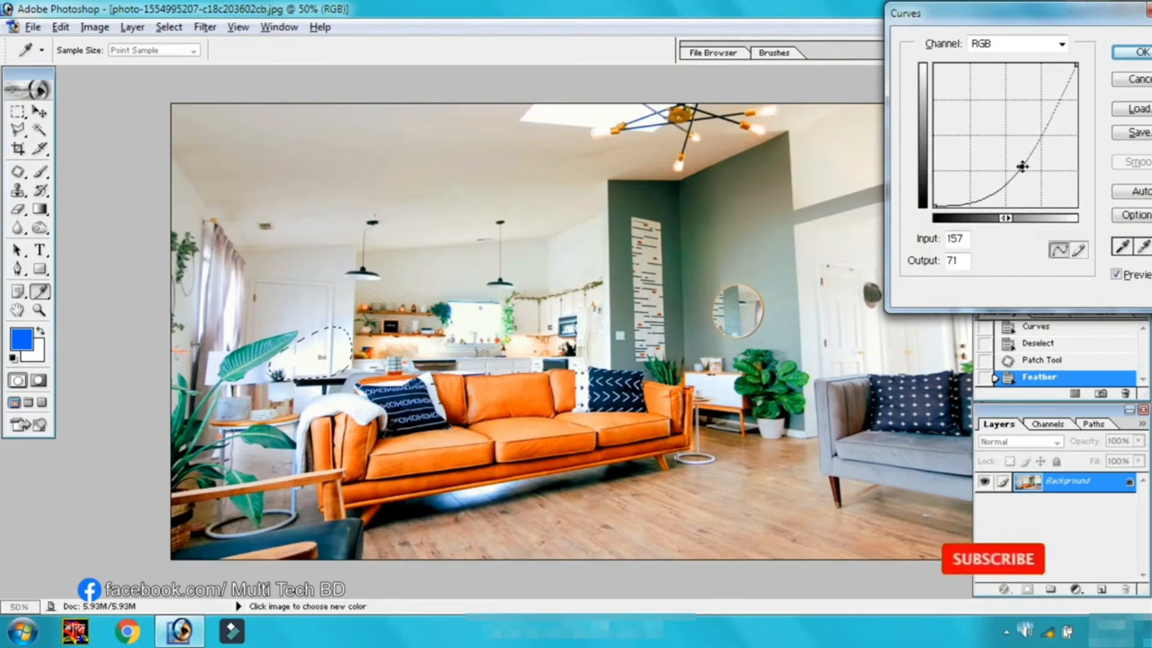
left_click(1138, 55)
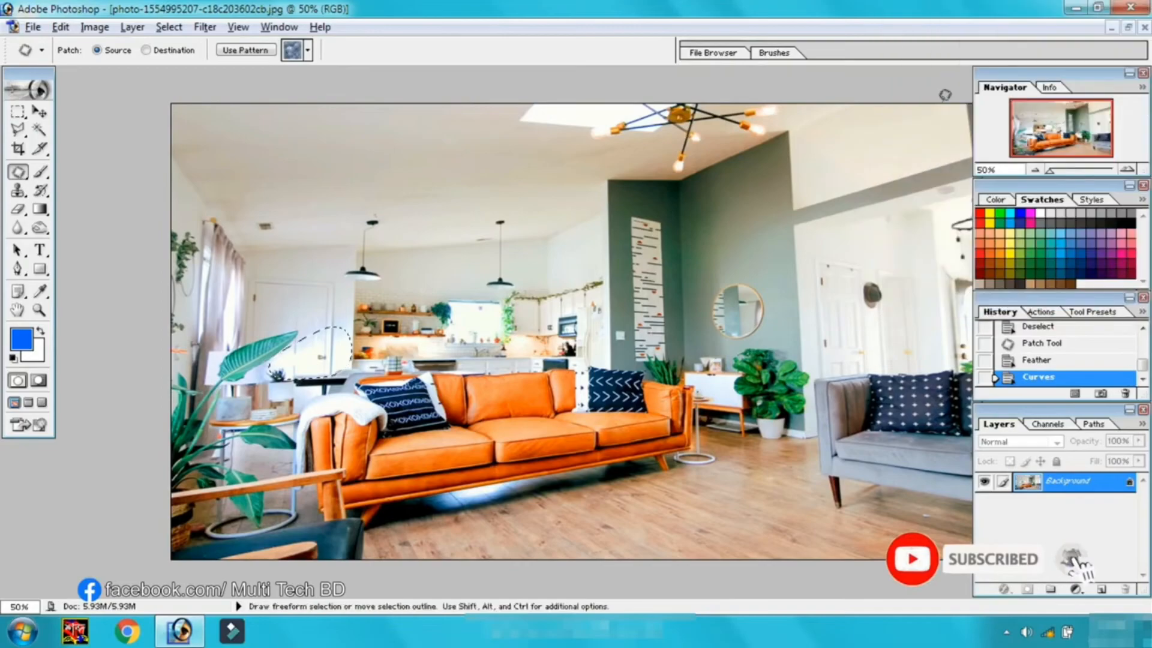
key("ctrl+d")
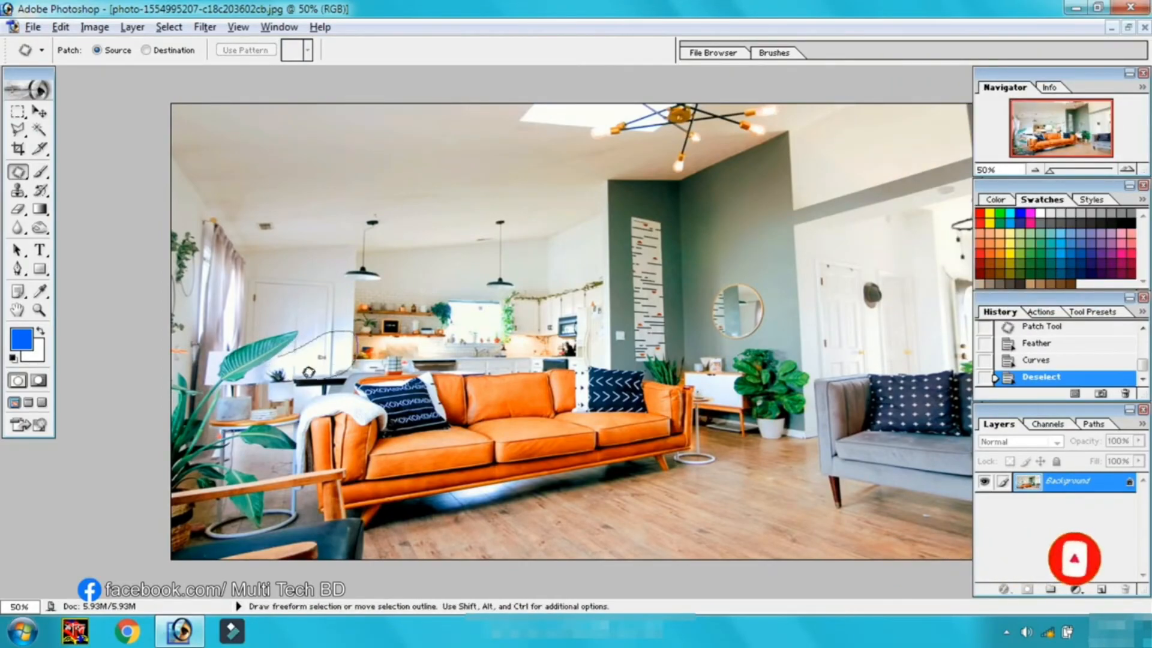
Outline a smaller area just above the dark table by the white door and feather it by 20 pixels
left_click_drag(272, 362, 273, 368)
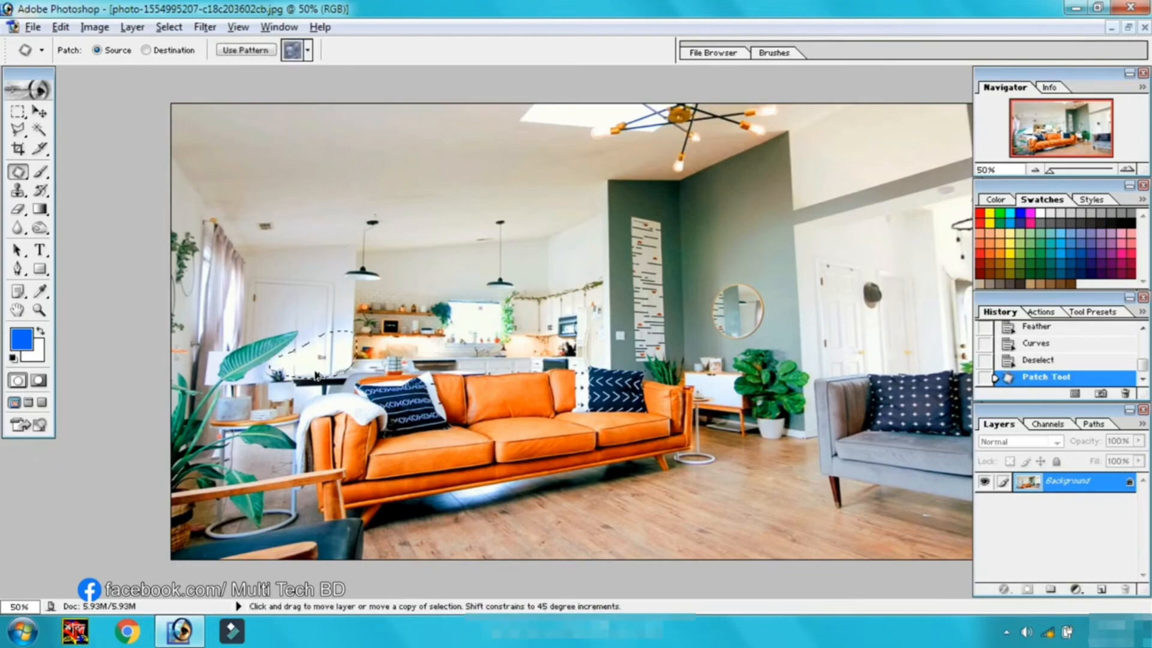
key("ctrl+alt+d")
type("20")
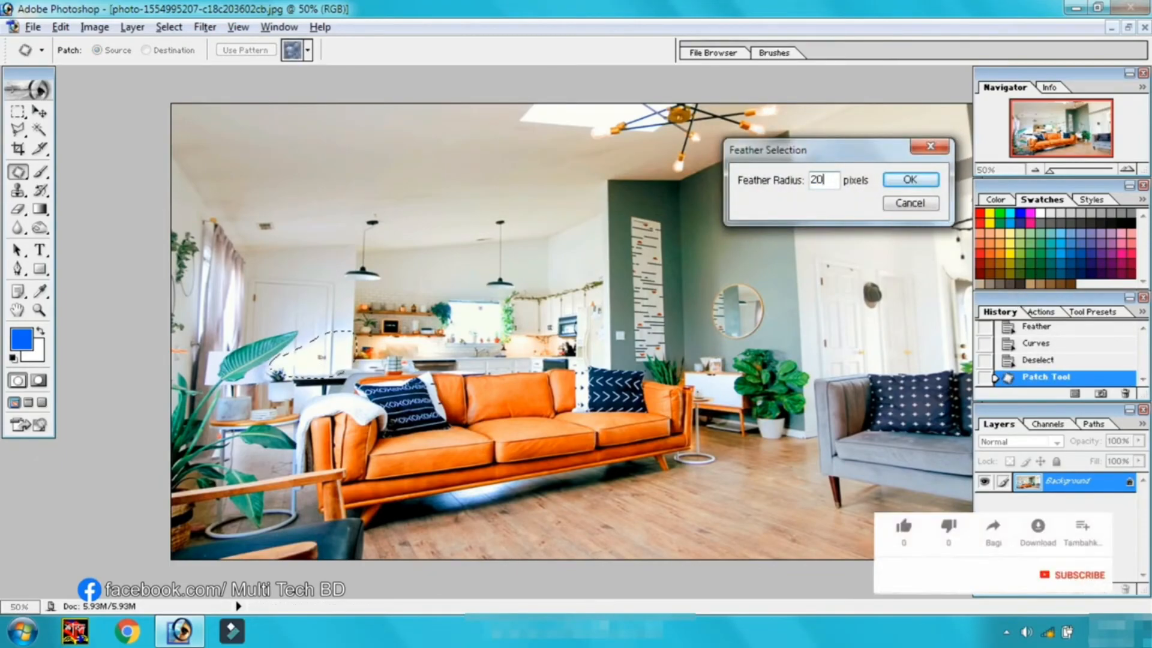
key("Return")
Darken the selected area above the table with an RGB Curves point at input 141, output 85, and deselect it
key("ctrl+m")
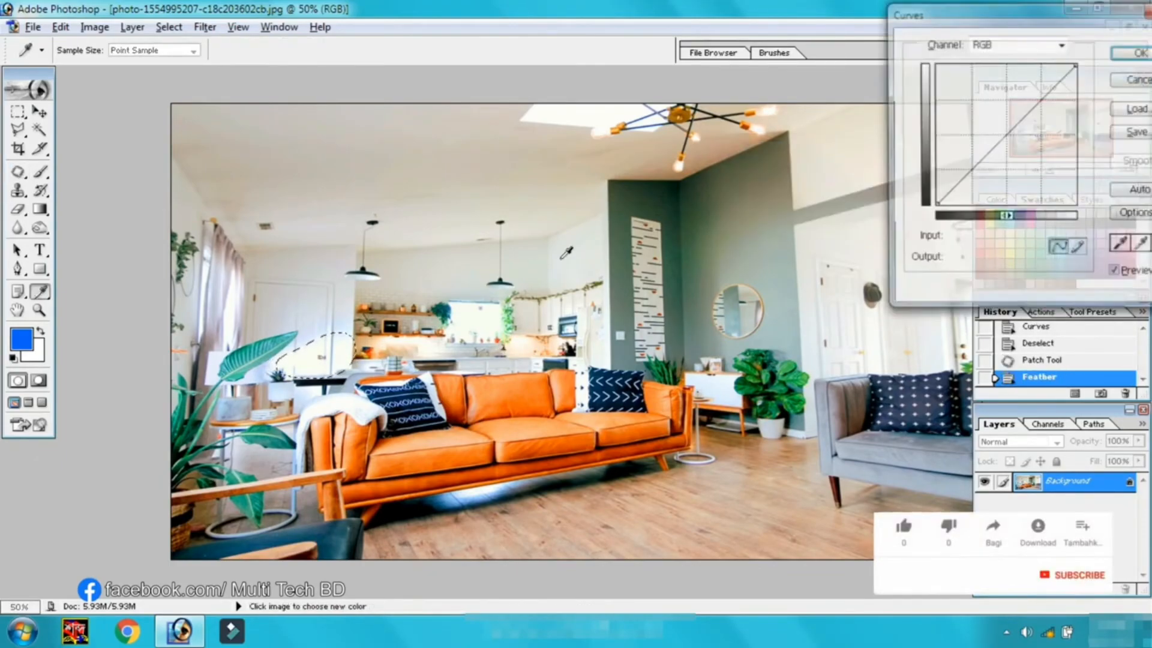
left_click_drag(1001, 138, 1012, 158)
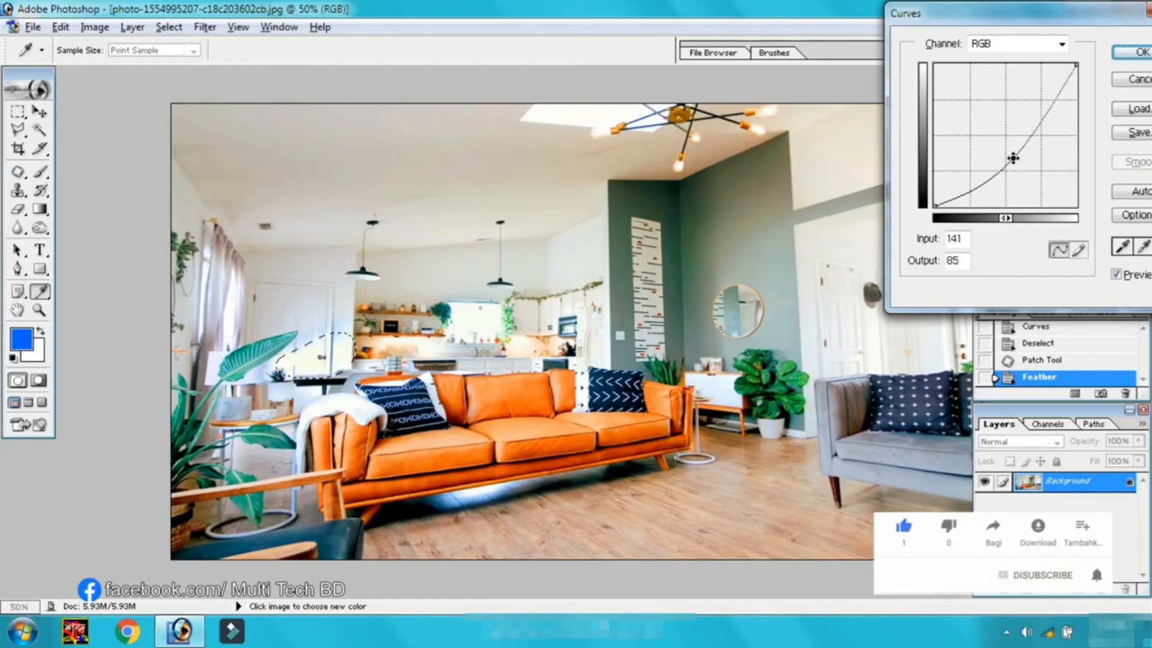
left_click(1132, 52)
key("ctrl+d")
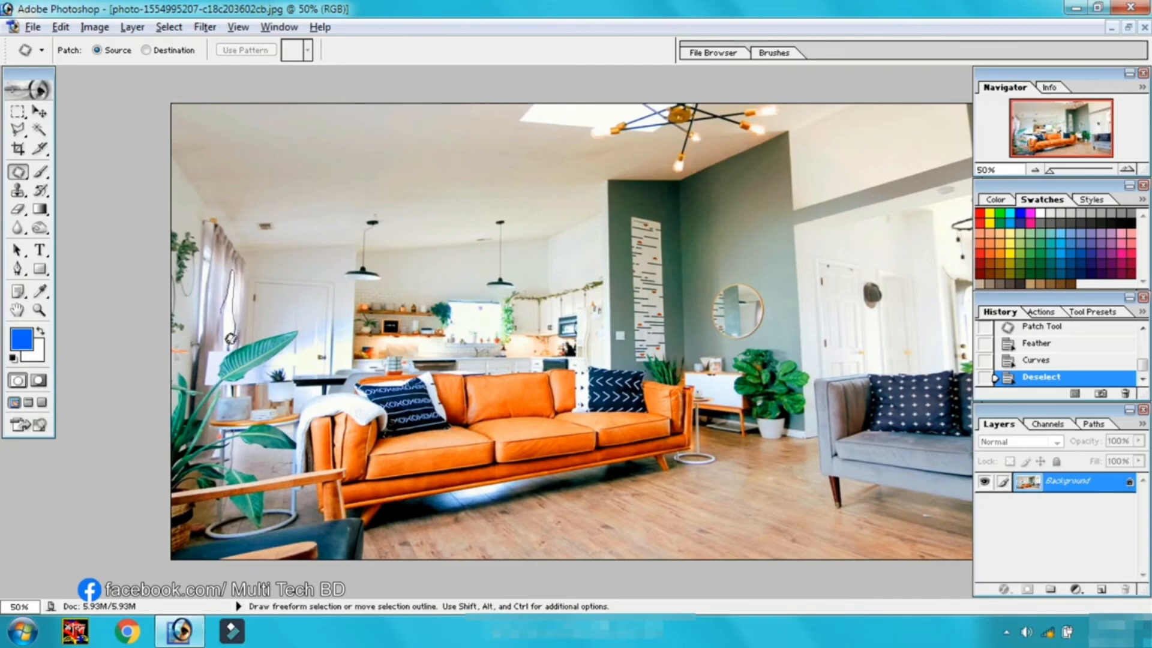
Outline a narrow strip along the window curtain with the Patch tool and feather the selection by 10 pixels
left_click_drag(231, 339, 228, 342)
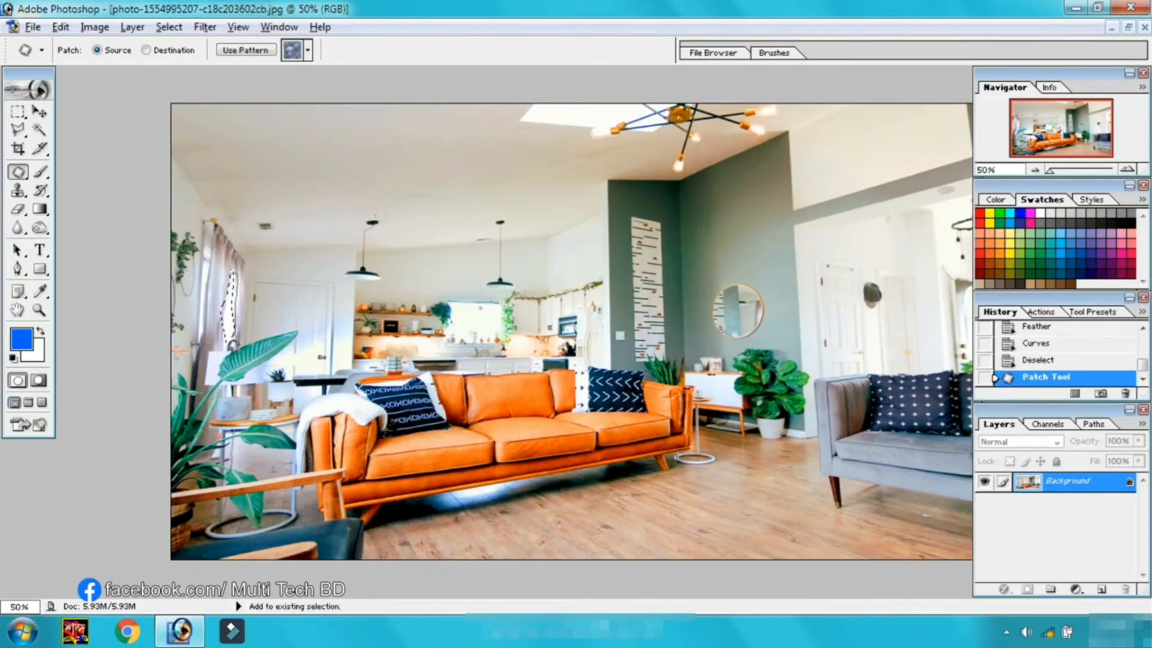
left_click_drag(224, 336, 226, 347)
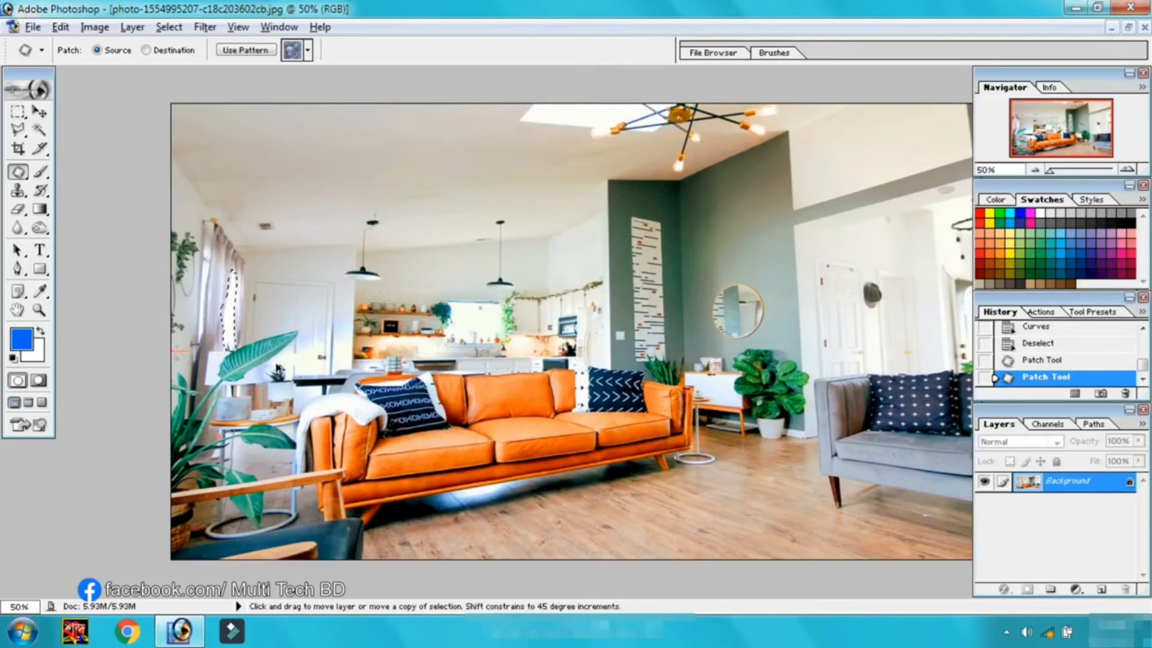
key("ctrl+alt+d")
type("10.")
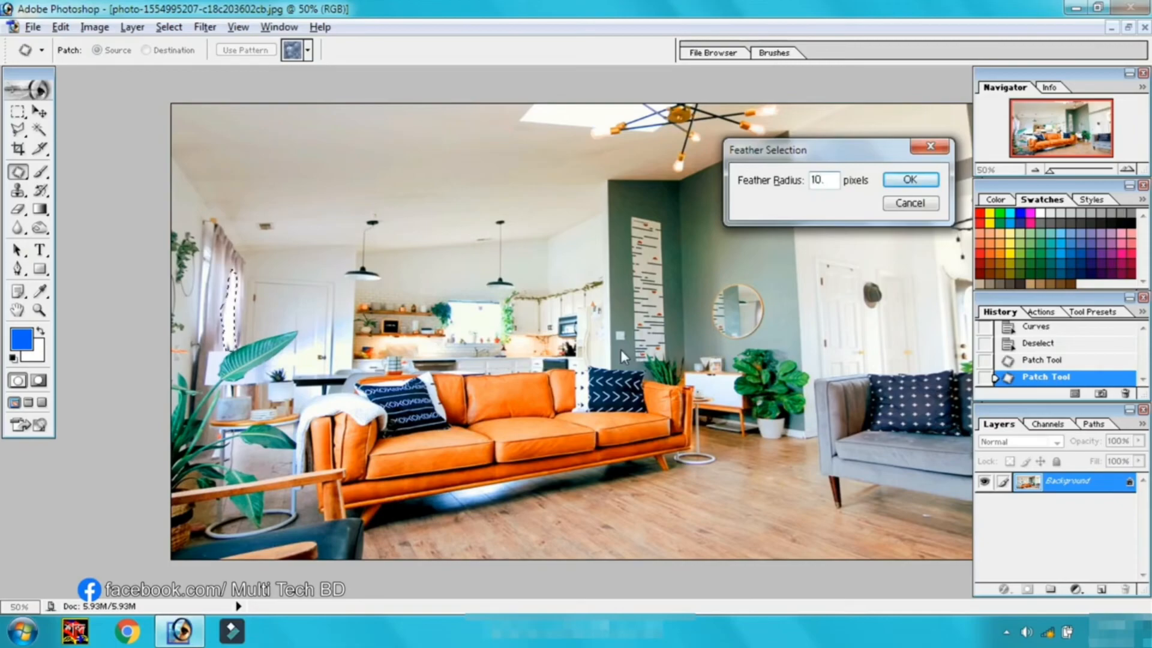
key("Return")
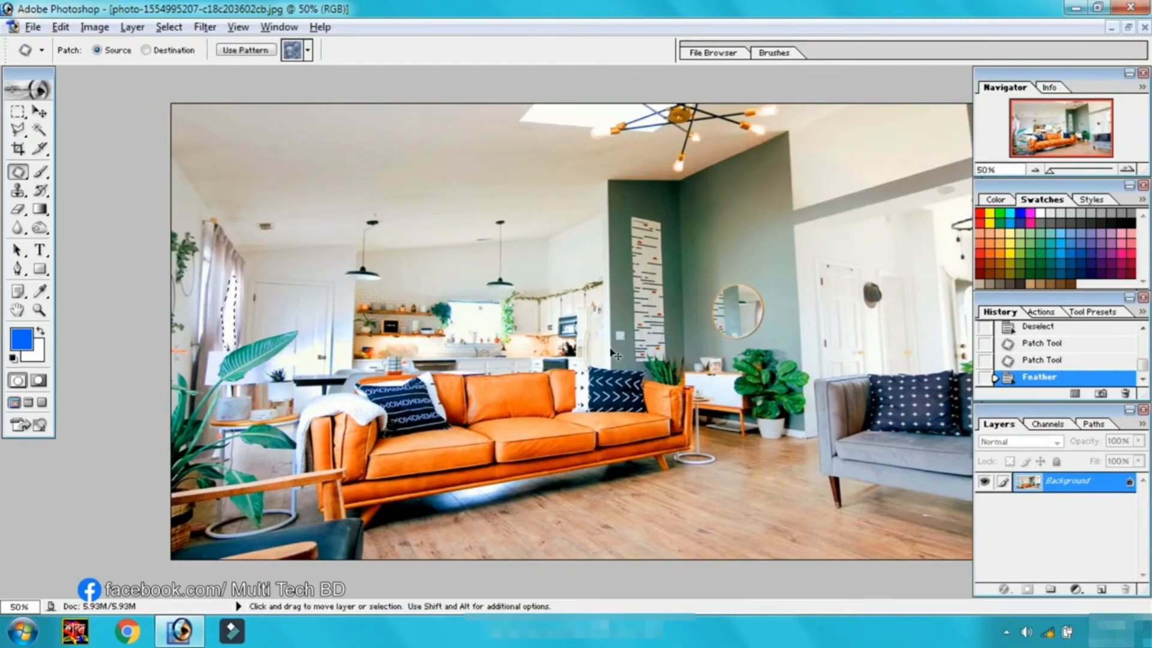
Darken the selected curtain strip with an RGB Curves point at input 164, output 64, and deselect it
key("ctrl+m")
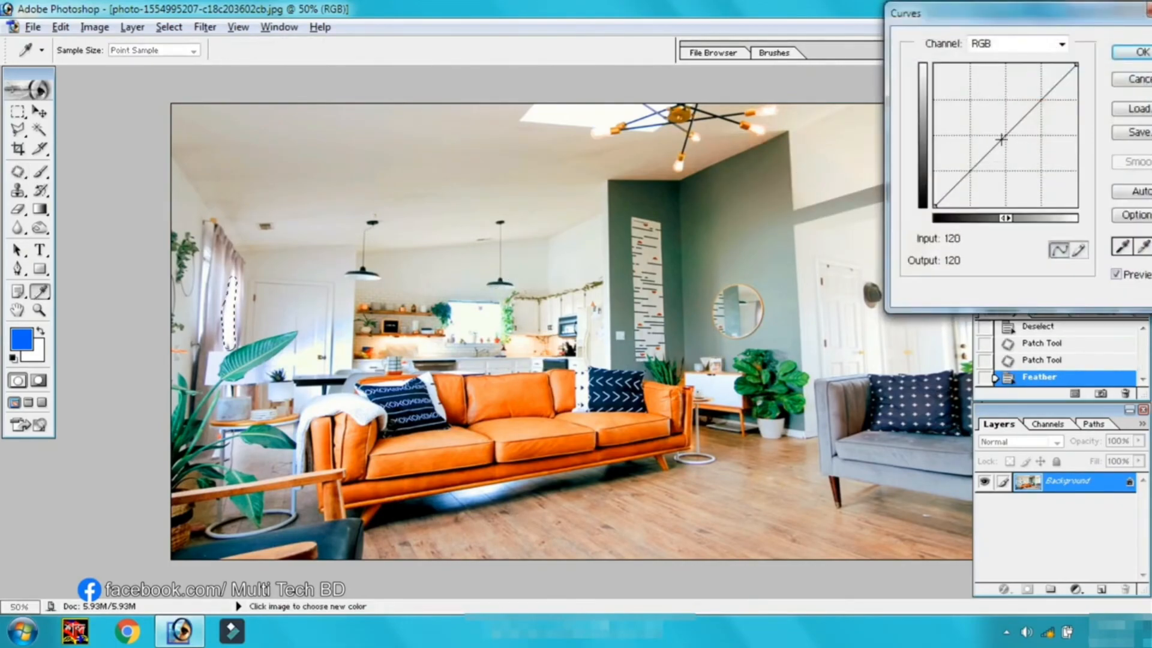
left_click_drag(1001, 143, 1027, 171)
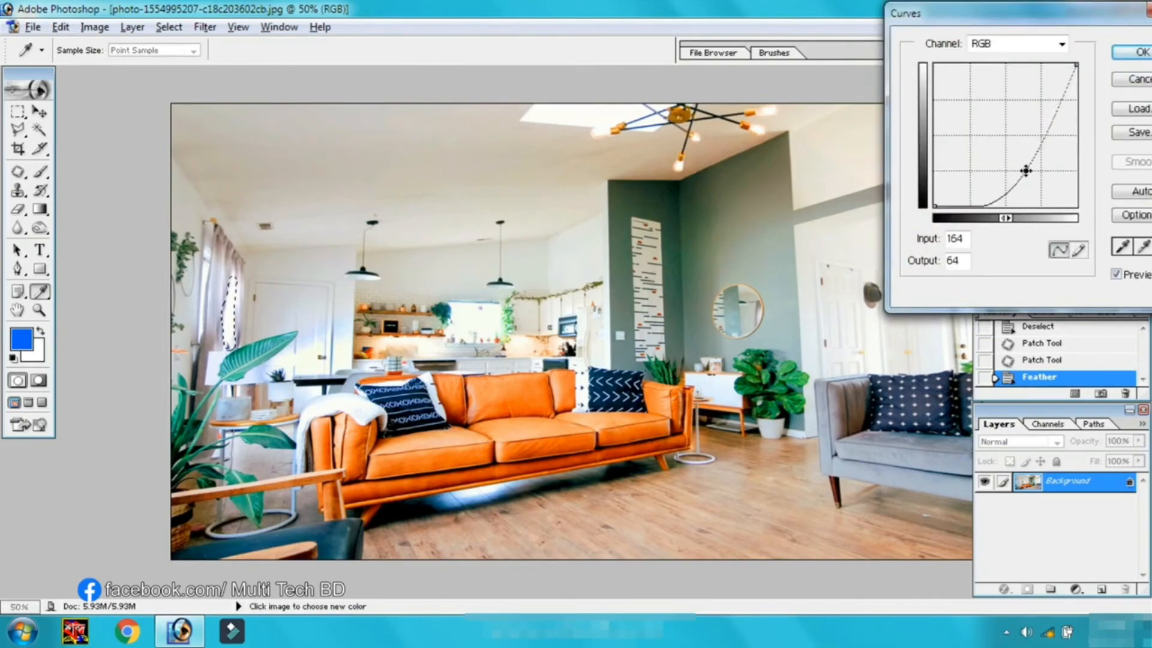
left_click(1136, 52)
key("ctrl+d")
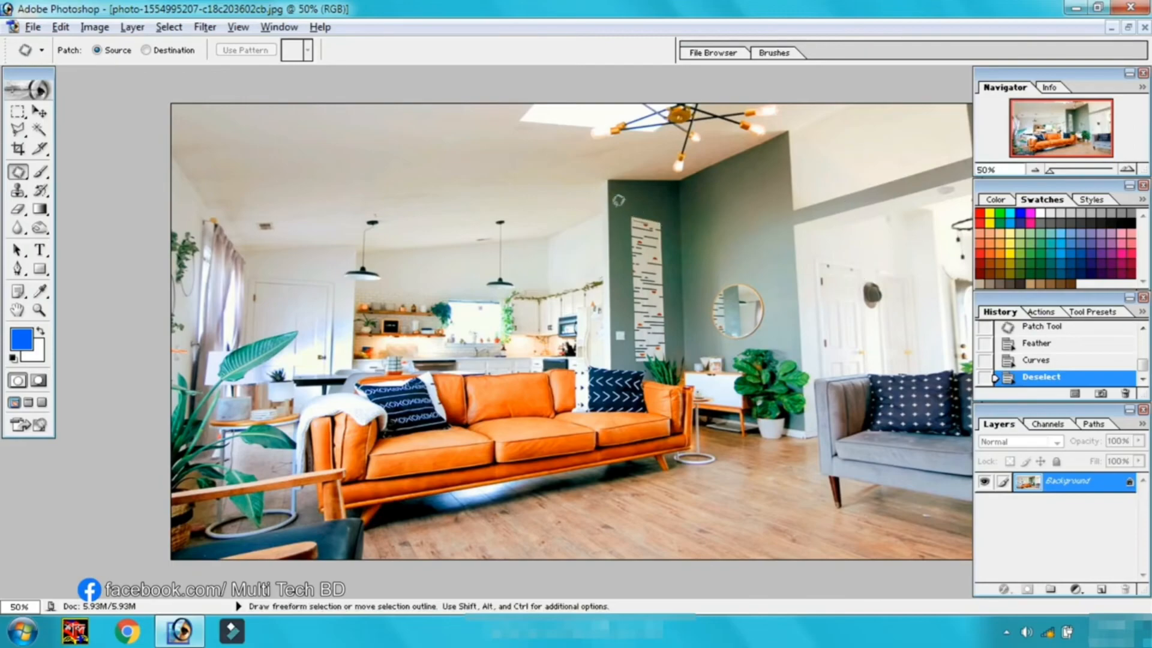
Outline the green accent wall from the corner beside the kitchen to the round mirror with the Patch tool and feather it by 50 pixels
mouse_move(607, 172)
left_mouse_down()
mouse_move(697, 162)
mouse_move(788, 122)
mouse_move(805, 136)
mouse_move(759, 191)
left_mouse_up()
left_click_drag(718, 262, 712, 326)
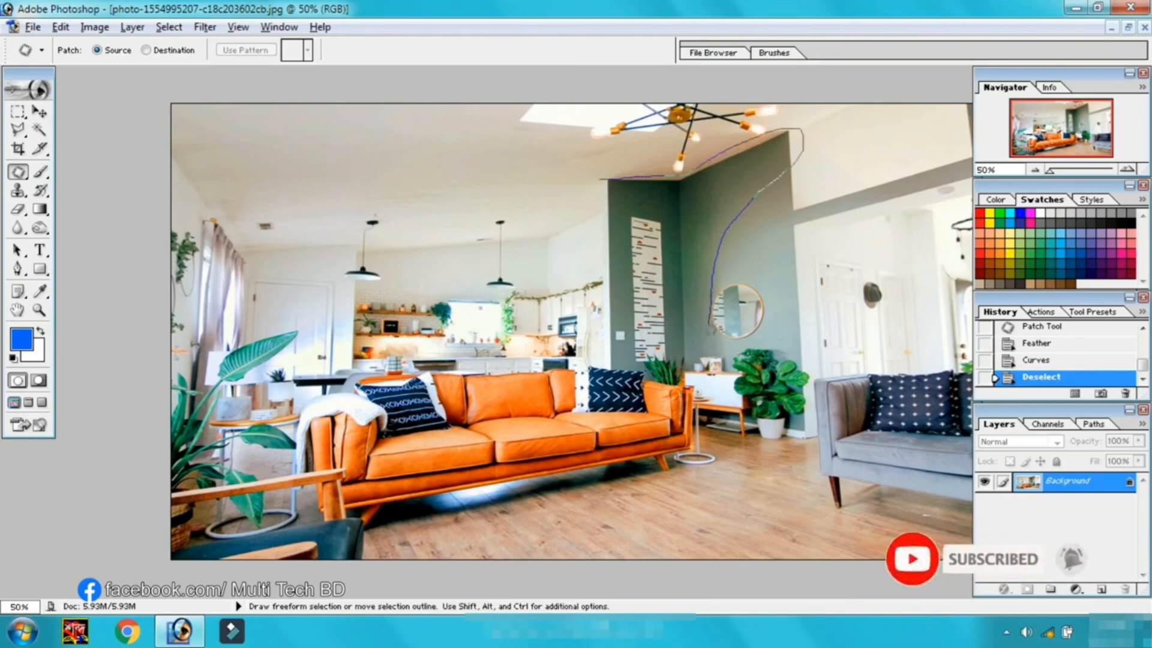
left_click_drag(682, 362, 641, 377)
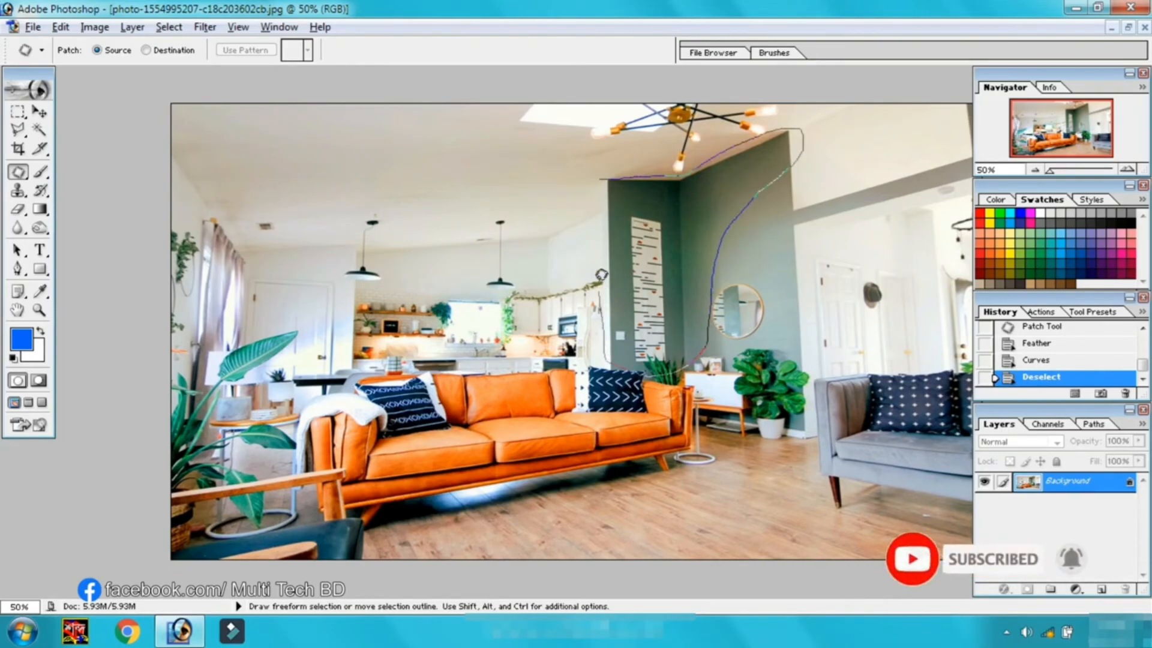
left_click_drag(597, 201, 600, 179)
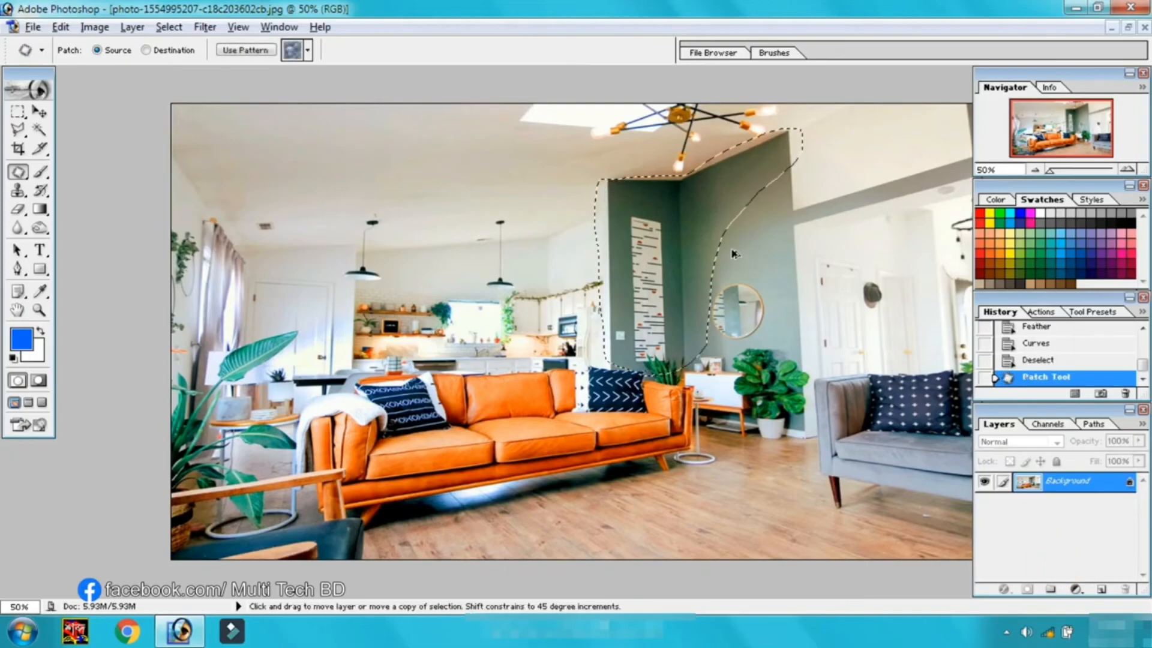
key("ctrl+alt+d")
type("100")
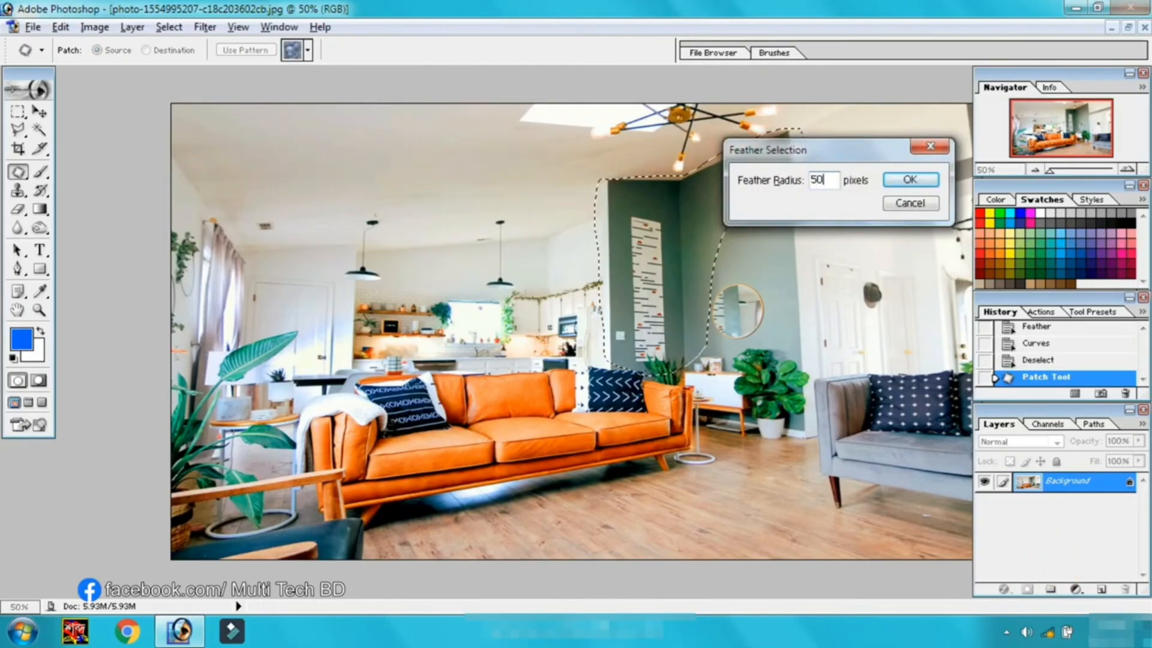
key("Return")
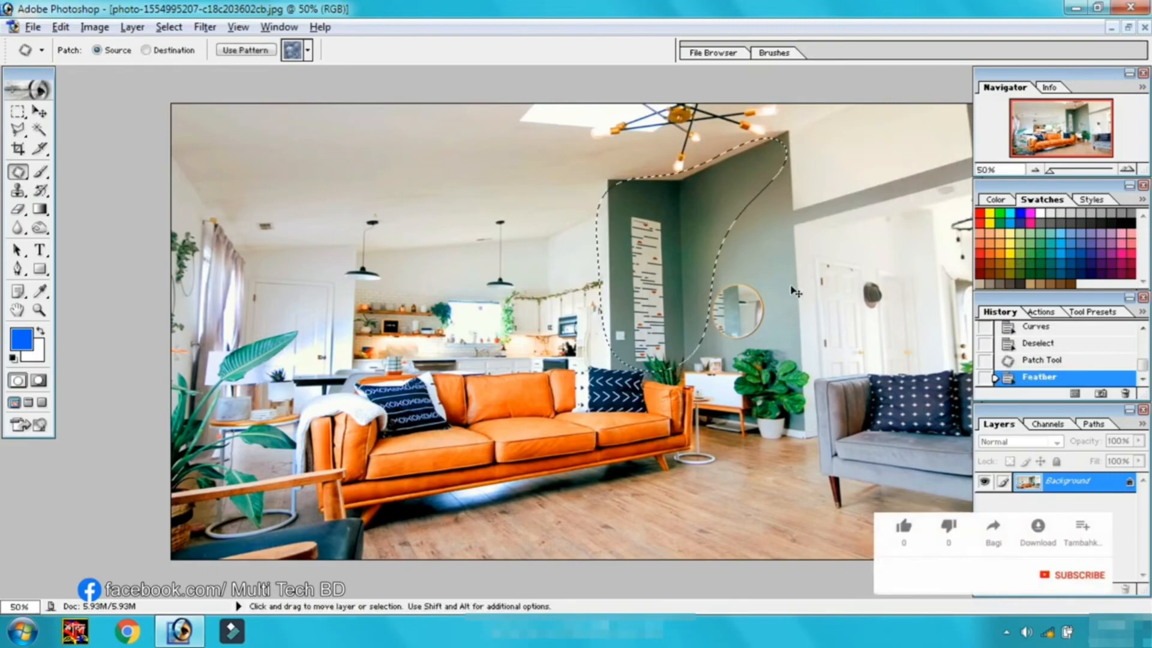
Brighten the selected green wall area with an RGB Curves point at input 91, output 150, and deselect it
key("ctrl+m")
left_click_drag(1001, 138, 985, 123)
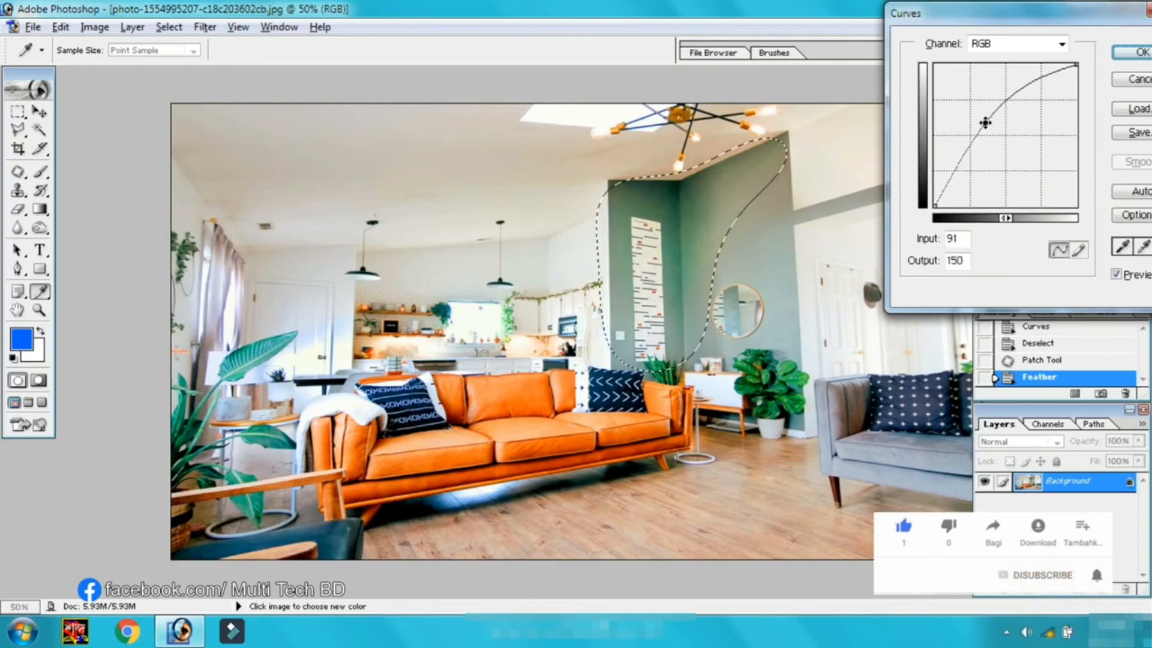
left_click(1132, 53)
key("j")
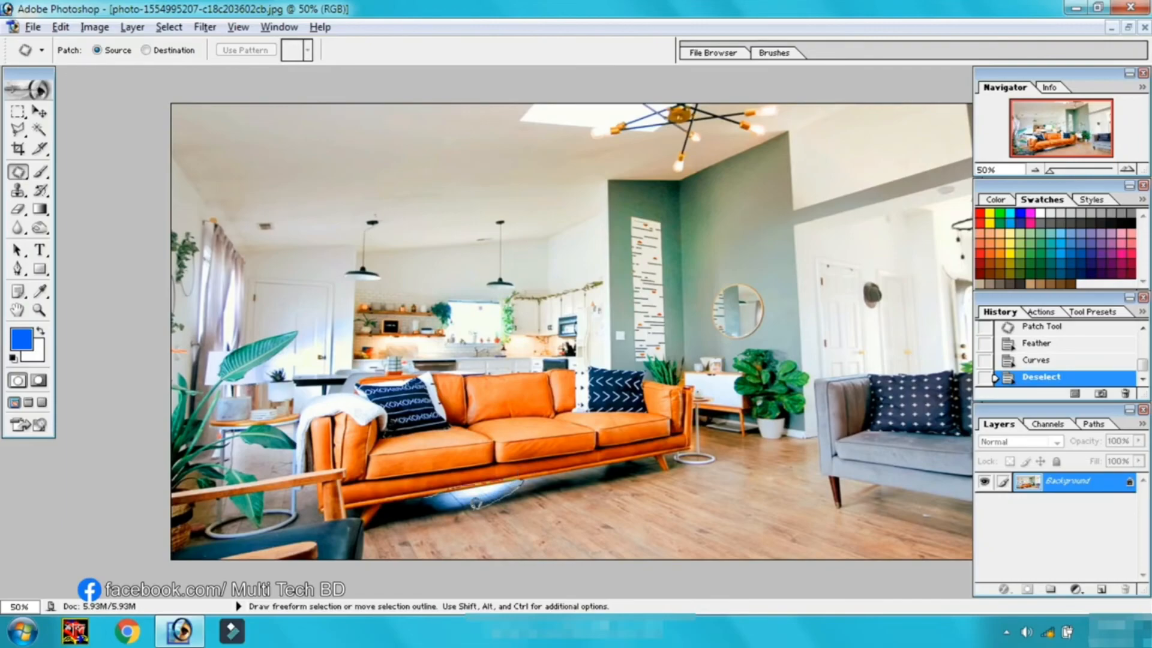
Outline the bright spot on the floor under the orange sofa with the Patch tool and feather it by 10 pixels
left_click_drag(437, 502, 442, 500)
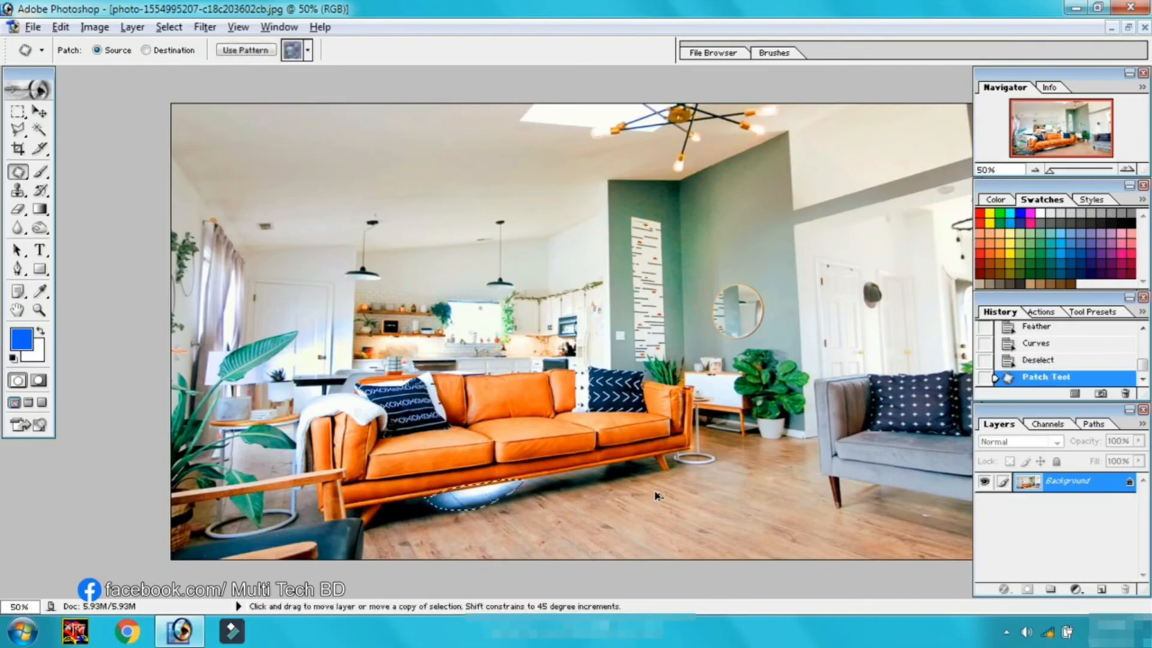
key("ctrl+alt+d")
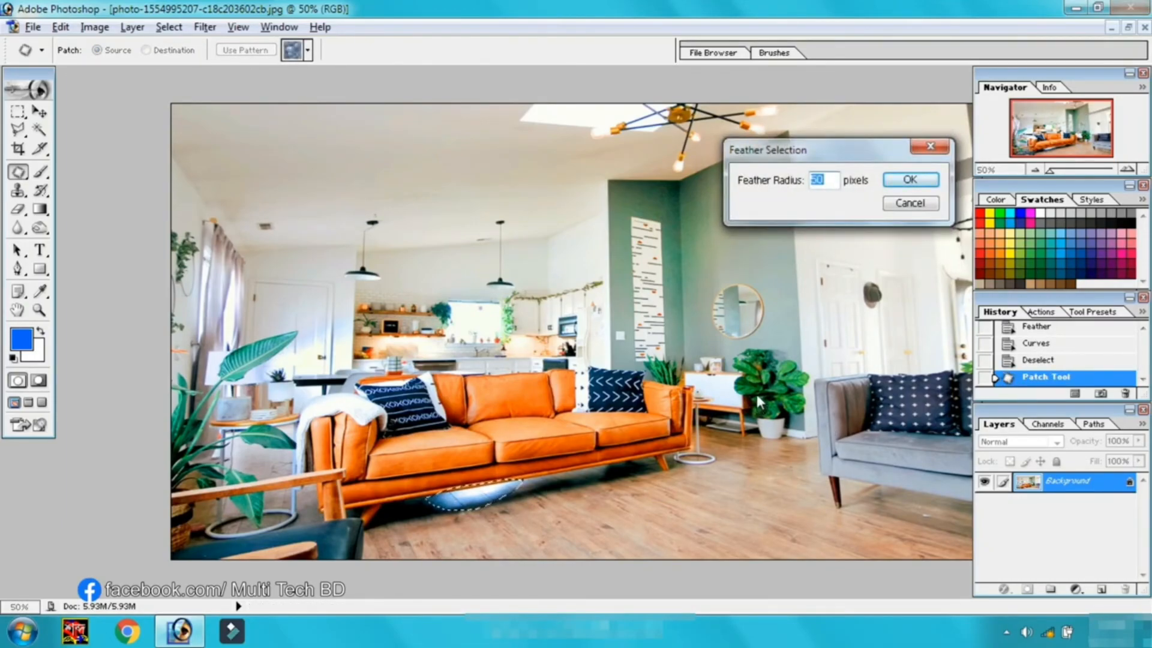
type("10")
key("Return")
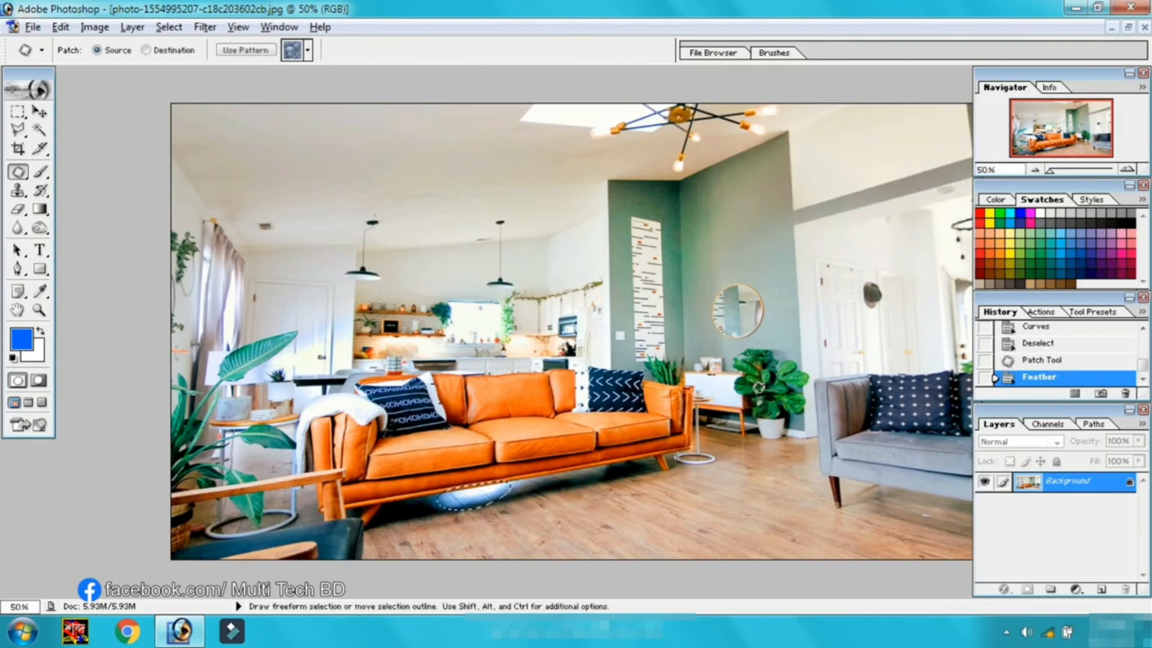
Darken the selected bright spot under the sofa with an RGB Curves point at input 151, output 76, and deselect it
key("ctrl+m")
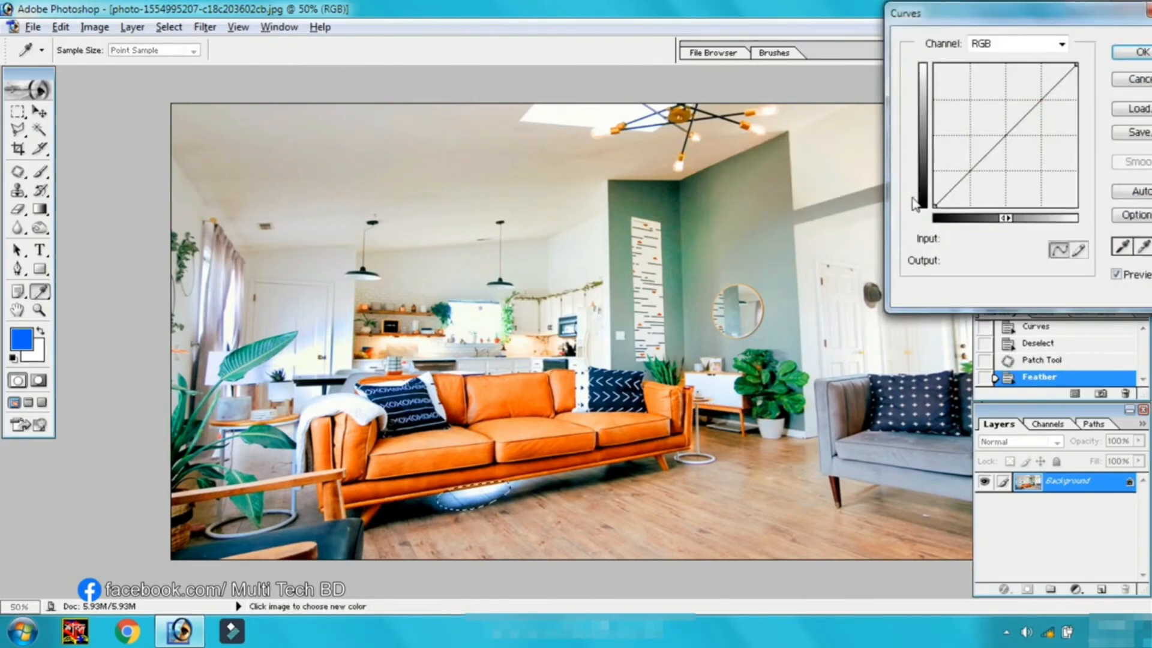
left_click_drag(1004, 135, 1015, 157)
left_click_drag(1018, 160, 1018, 164)
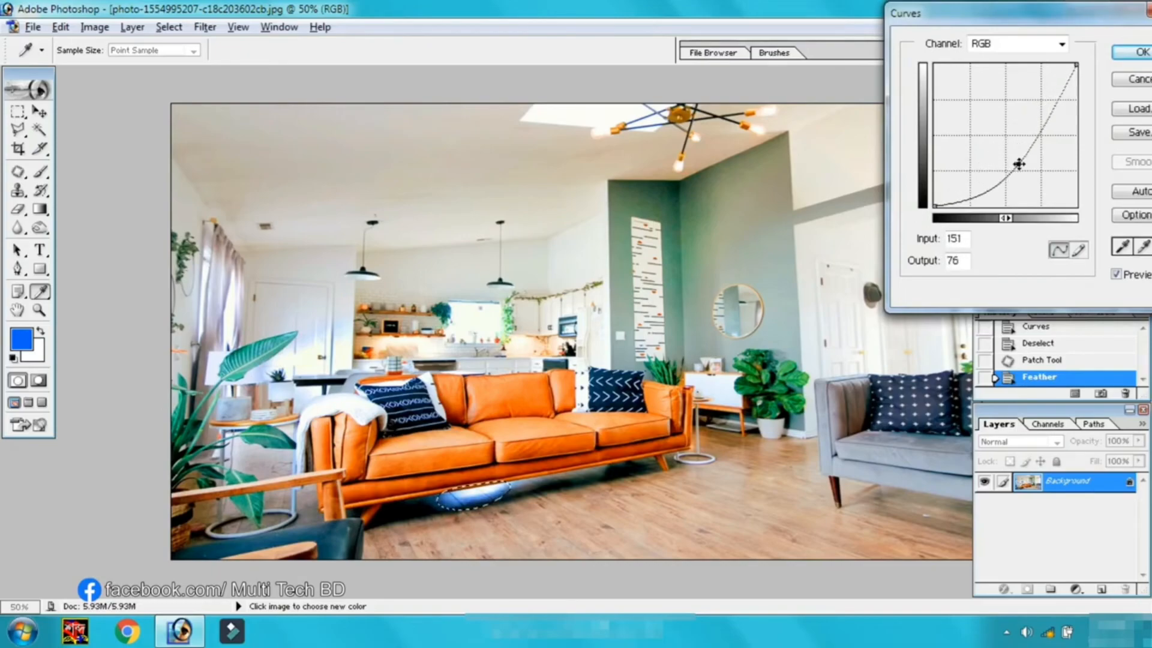
left_click(1121, 52)
key("ctrl+d")
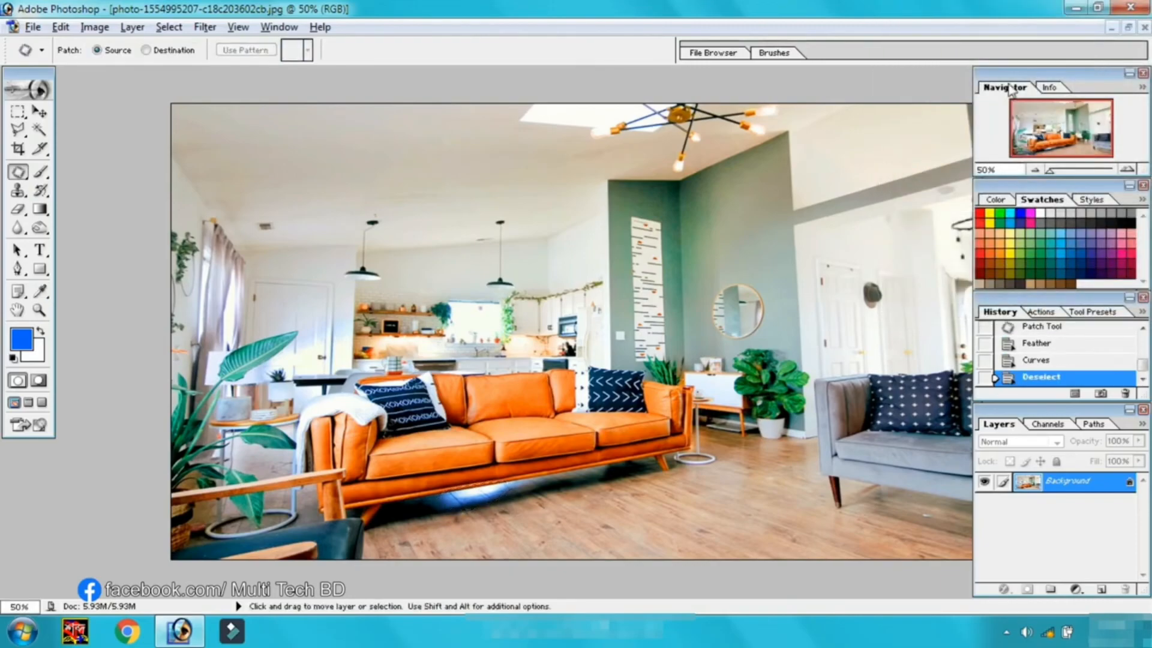
Outline the long shadow strip on the floor beneath the orange sofa with the Patch tool and feather it by 35 pixels
mouse_move(382, 503)
left_mouse_down()
mouse_move(426, 490)
mouse_move(453, 509)
mouse_move(526, 476)
mouse_move(663, 451)
mouse_move(650, 475)
mouse_move(514, 498)
mouse_move(420, 531)
mouse_move(361, 528)
mouse_move(367, 507)
left_mouse_up()
key("ctrl+d")
key("ctrl+alt+d")
type("35")
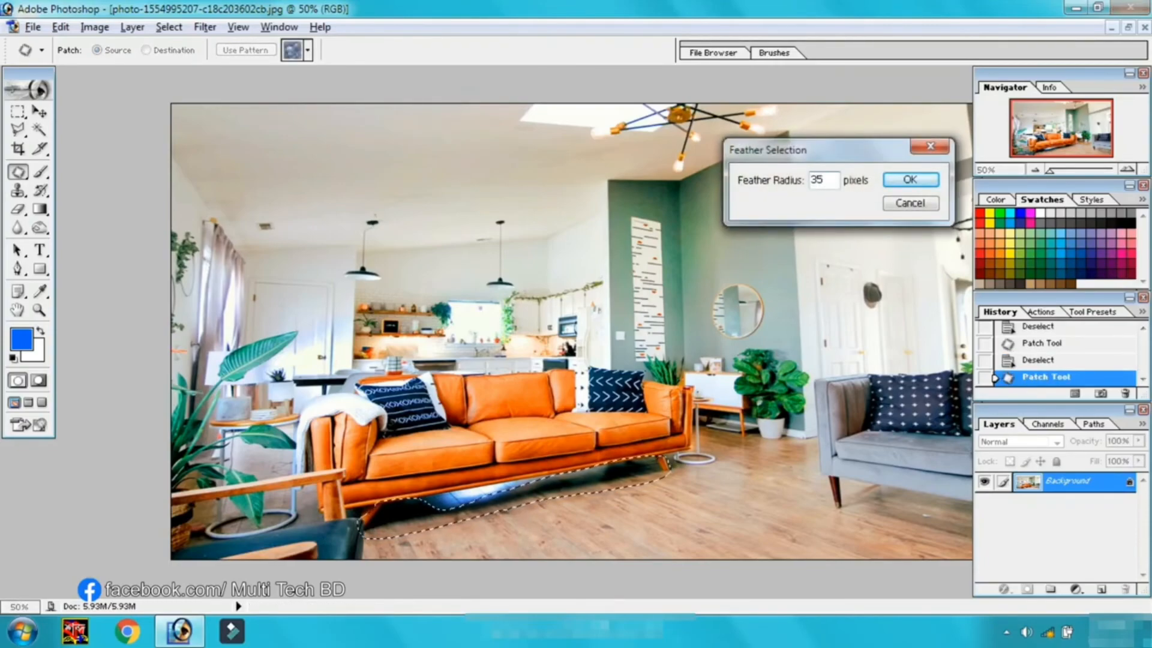
key("Return")
Brighten the selected floor strip beneath the sofa with an RGB Curves point at input 101, output 151, and deselect it
key("ctrl+m")
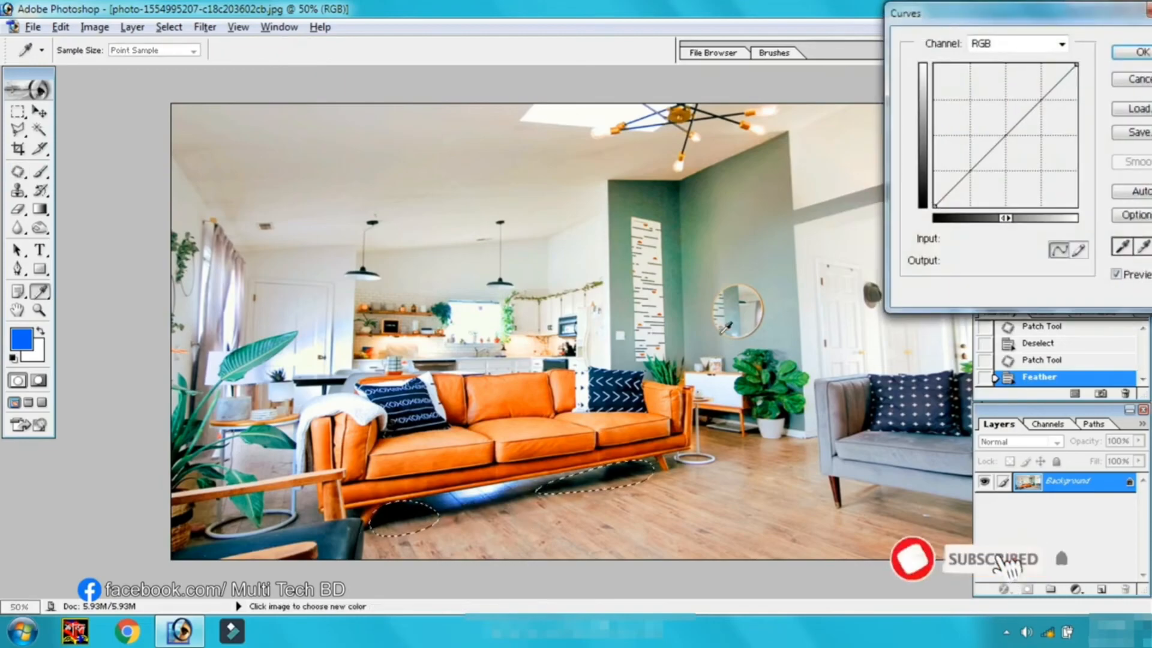
left_click_drag(1002, 138, 991, 122)
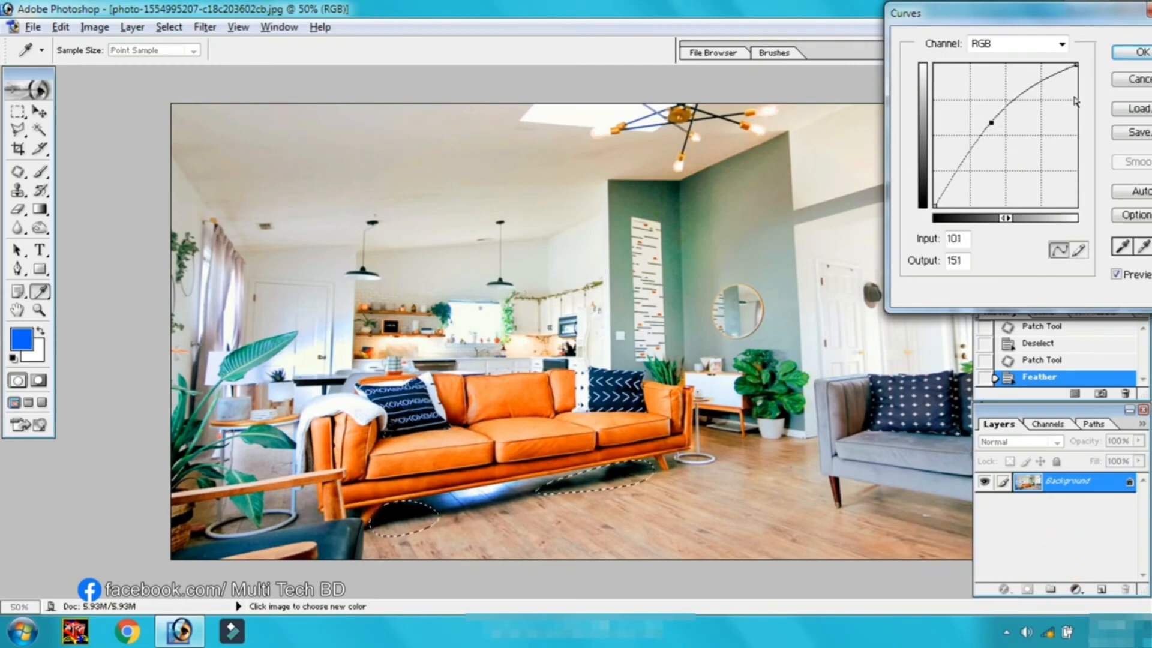
left_click(1132, 55)
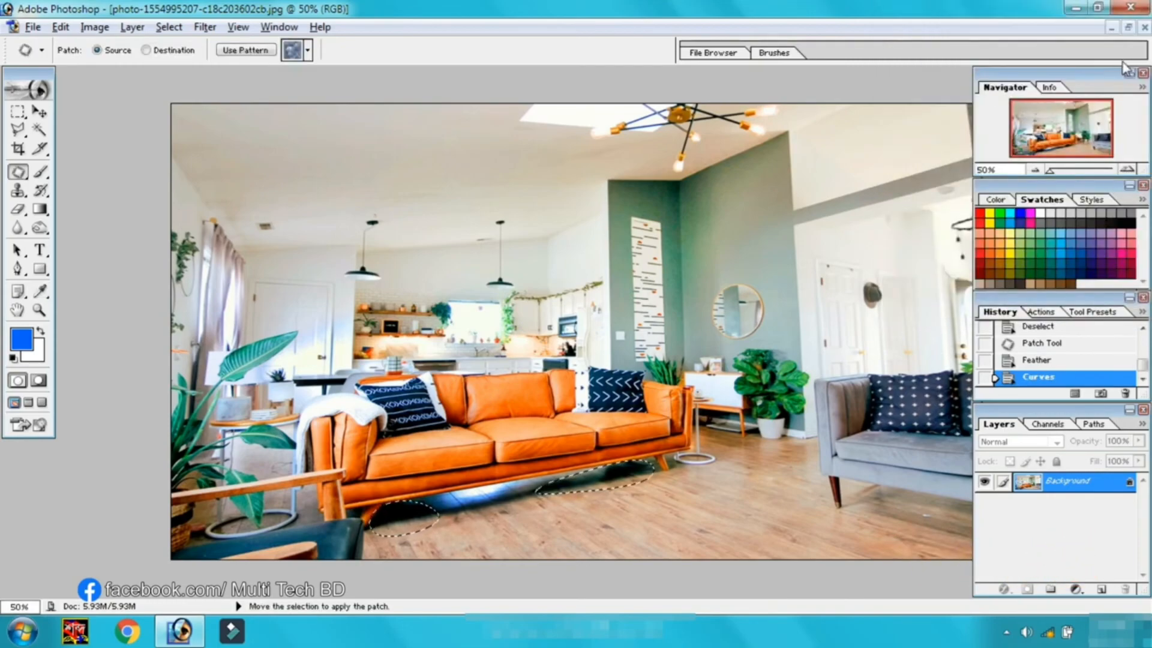
key("ctrl+d")
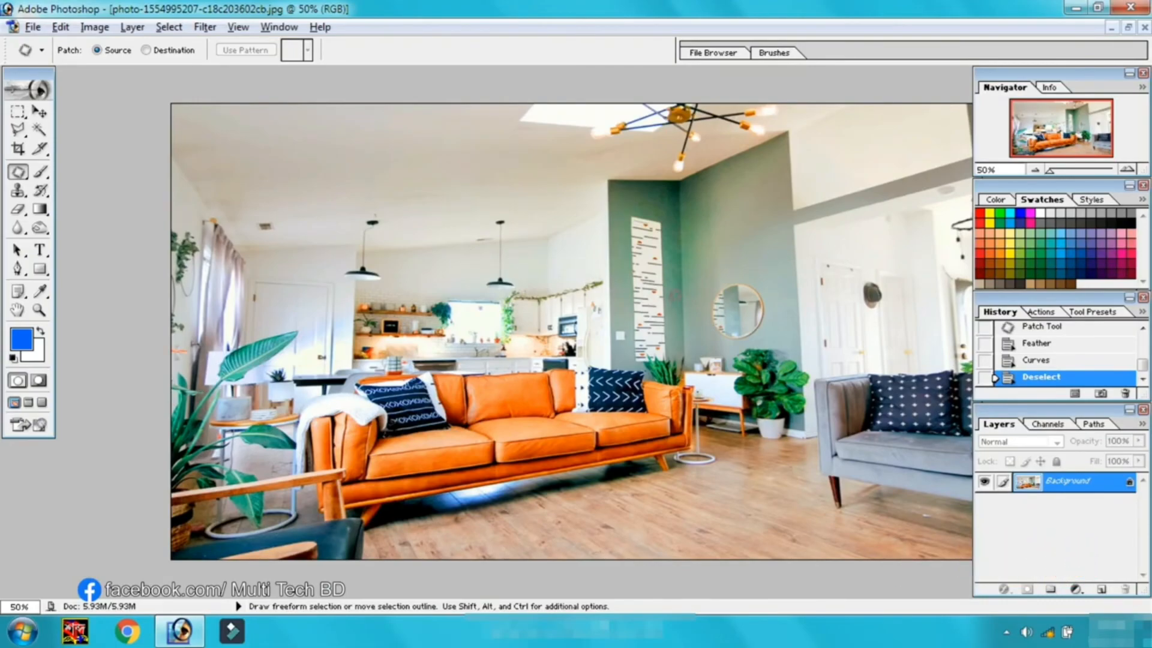
Minimize the photo editor window to show the desktop
left_click(1076, 7)
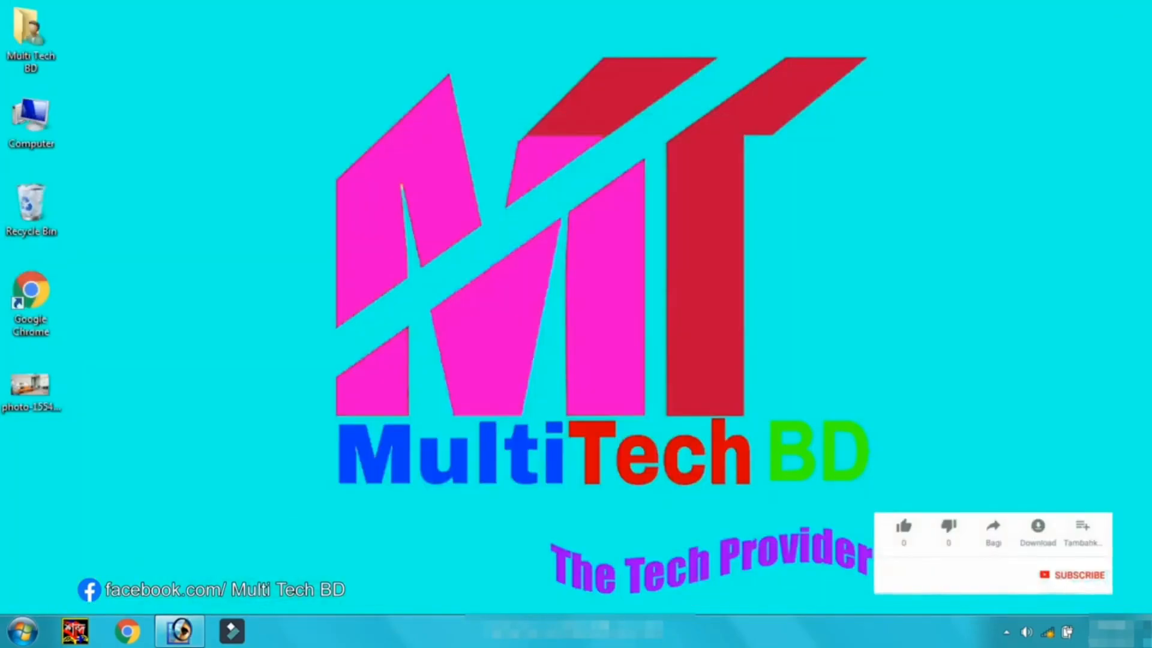